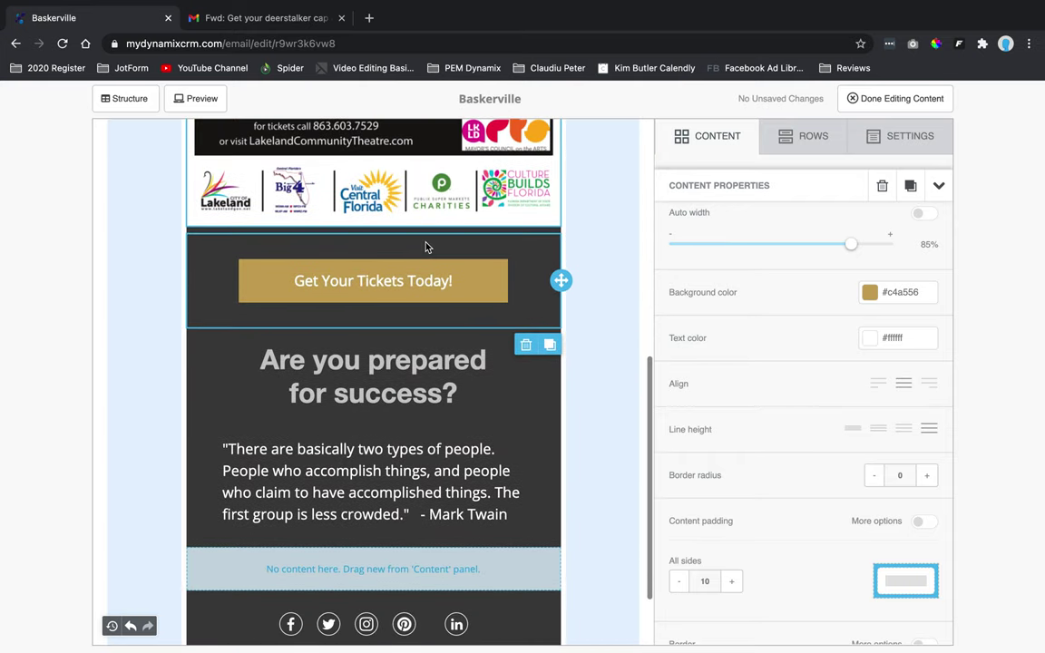
# - Copy the 'November 6, 7, 8 & 13, 14, 15 - 2020' date line from the forwarded Gmail email
pyautogui.click(297, 26)
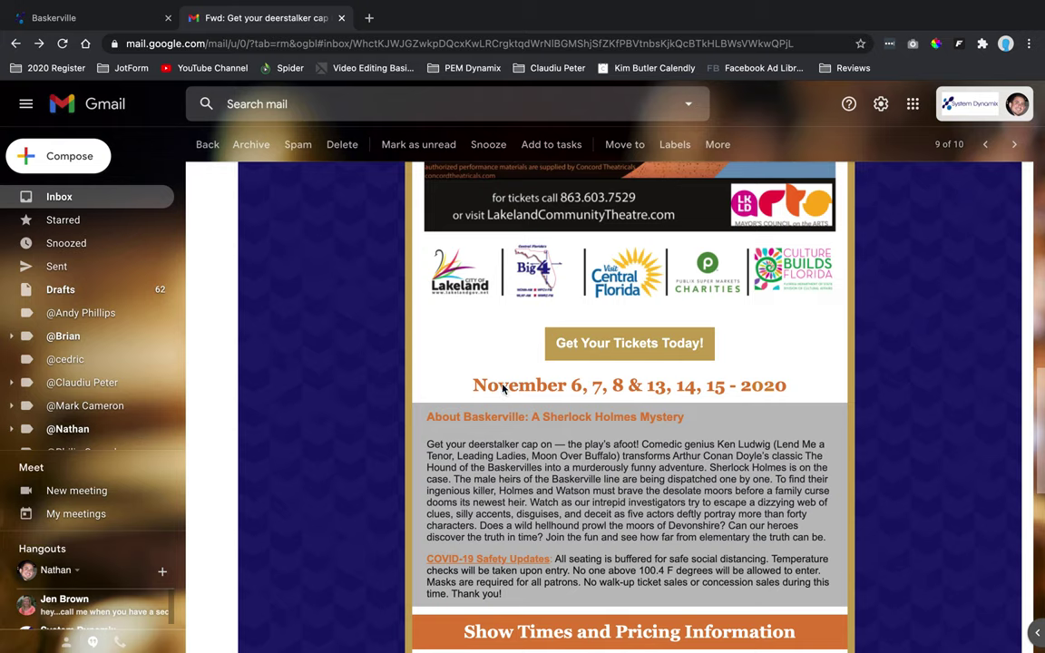
pyautogui.tripleClick(690, 399)
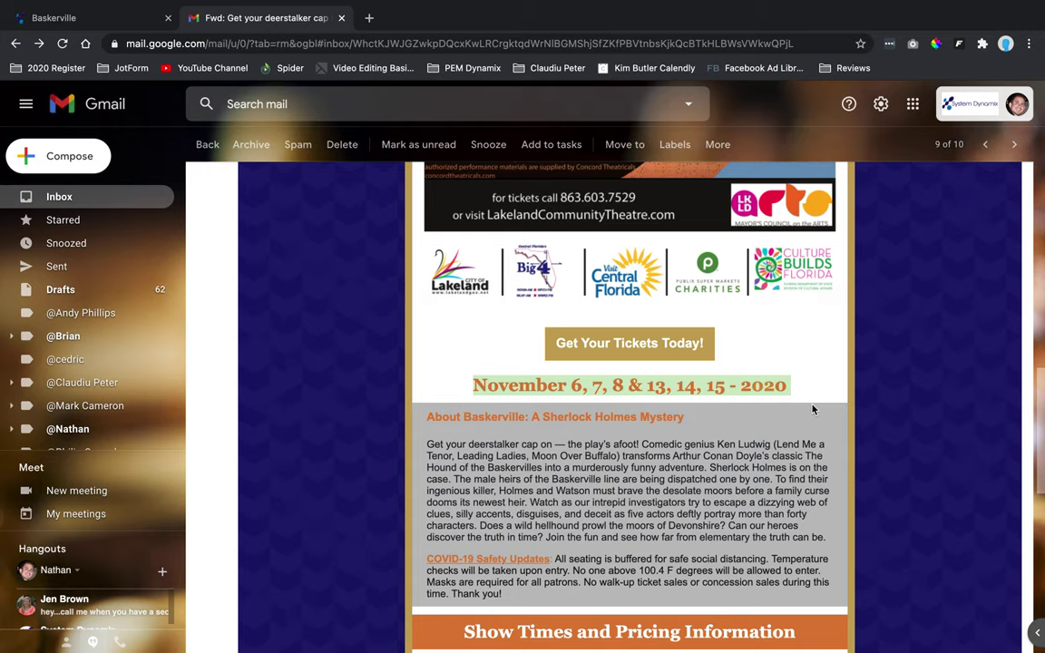
pyautogui.click(213, 172)
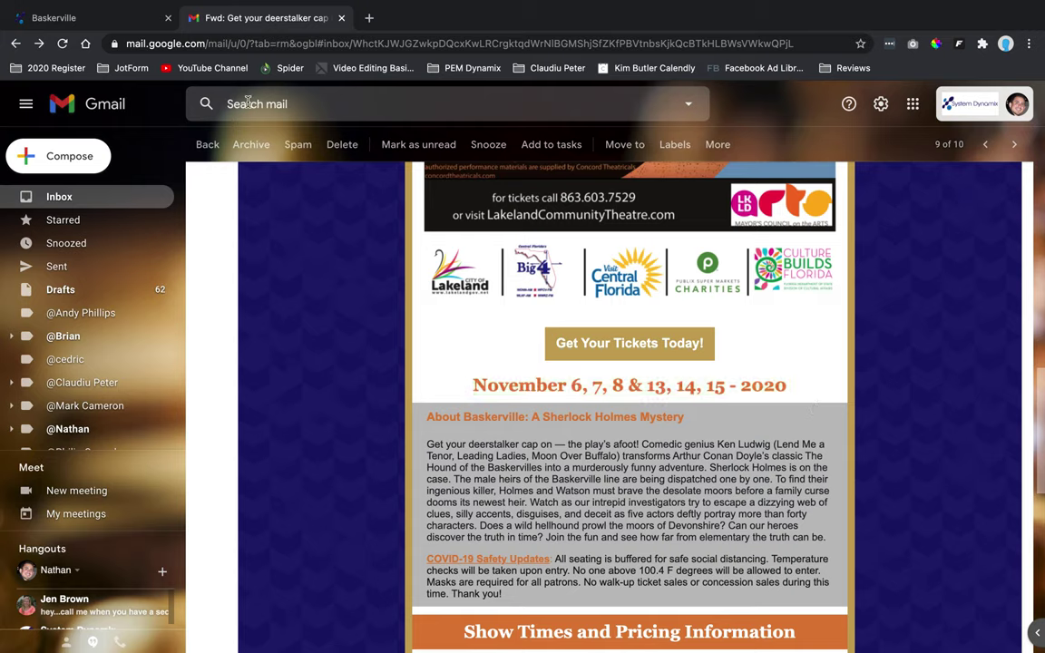
pyautogui.click(82, 18)
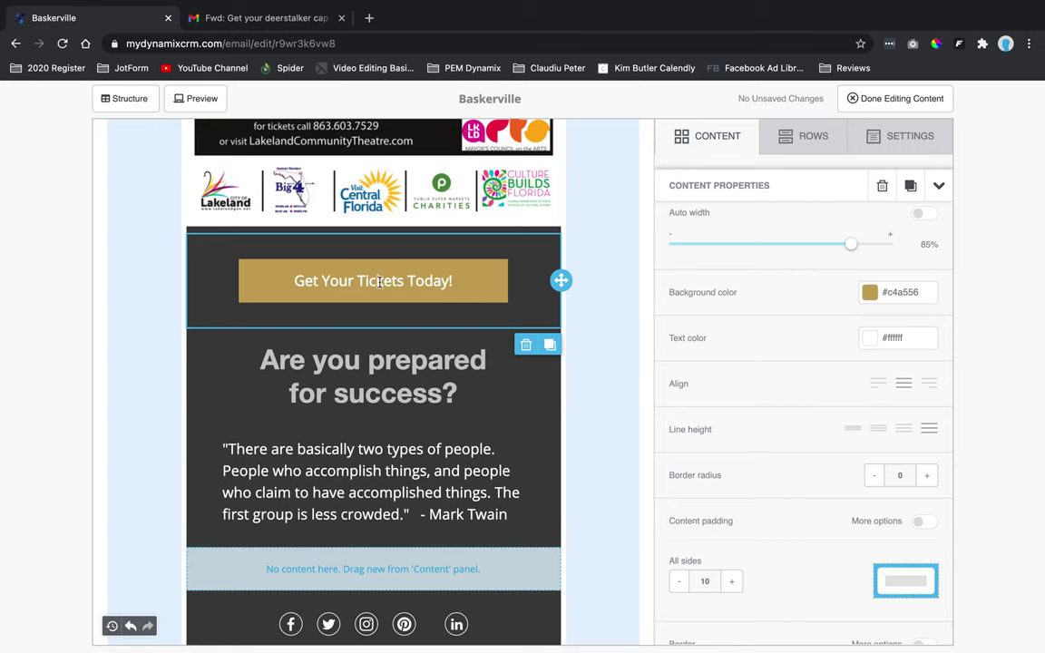
pyautogui.tripleClick(335, 360)
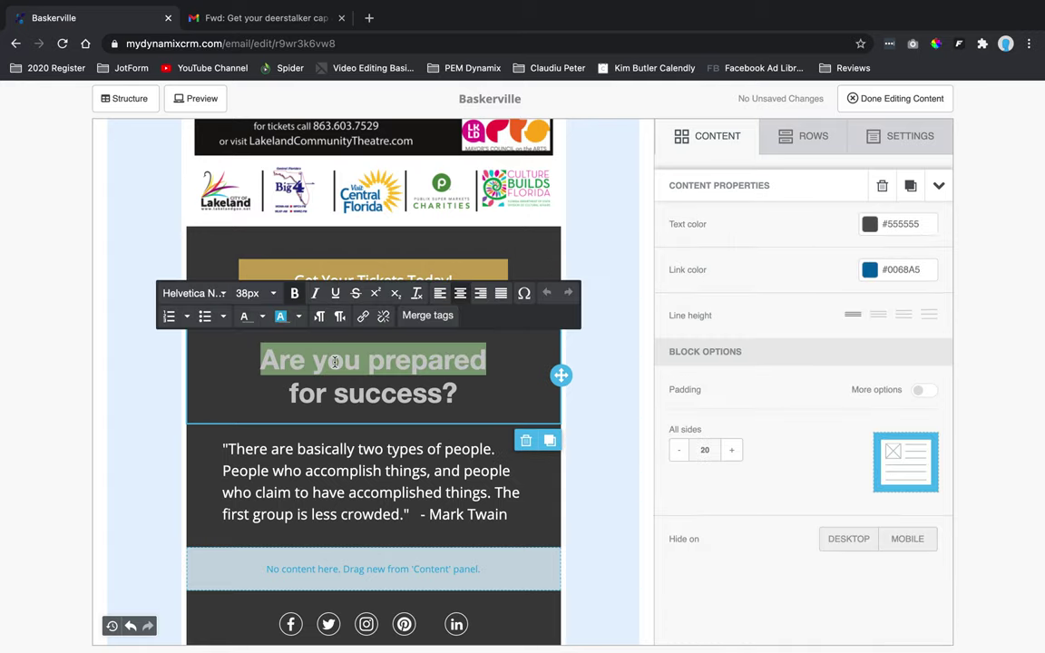
# - Paste the date line over the 'Are you prepared for success?' heading, undoing a grey first attempt
pyautogui.moveTo(261, 360); pyautogui.dragTo(484, 404)
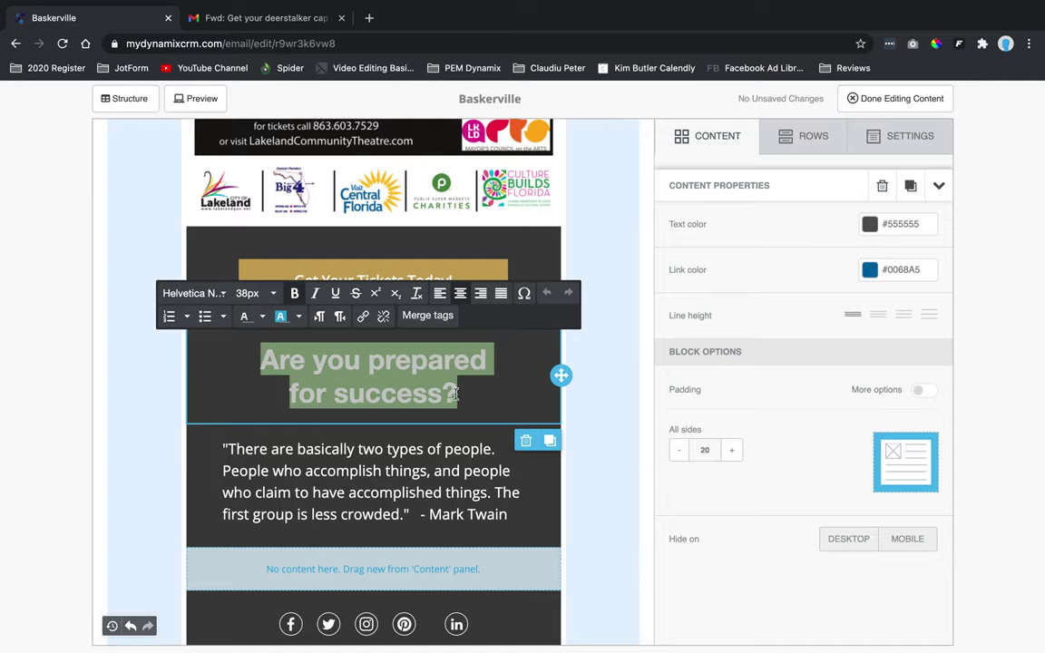
pyautogui.rightClick(428, 392)
pyautogui.click(449, 434)
pyautogui.press('super+z')
pyautogui.click(330, 379)
pyautogui.moveTo(257, 358); pyautogui.dragTo(460, 398)
pyautogui.press('super+v')
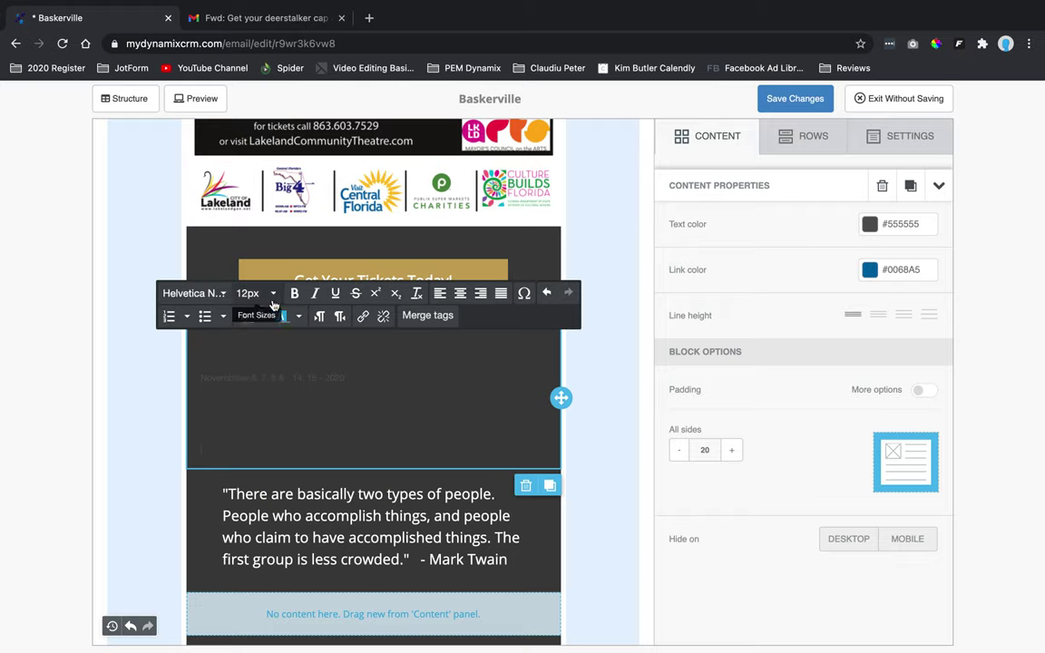
pyautogui.click(265, 20)
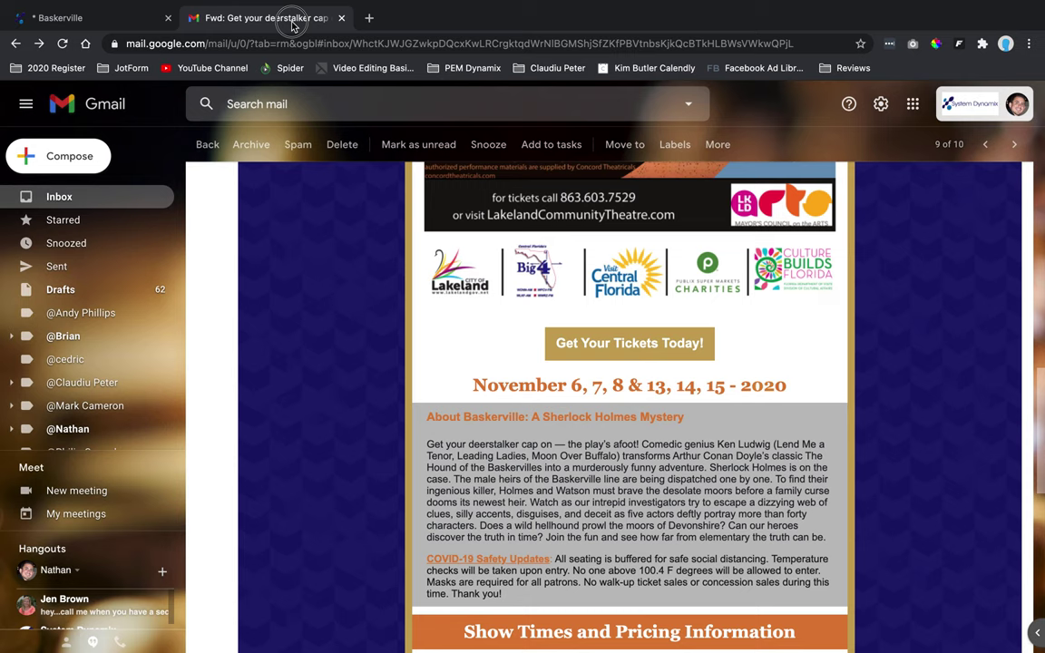
# - Set the date line to Global font at 26px and center it
pyautogui.click(131, 19)
pyautogui.tripleClick(287, 379)
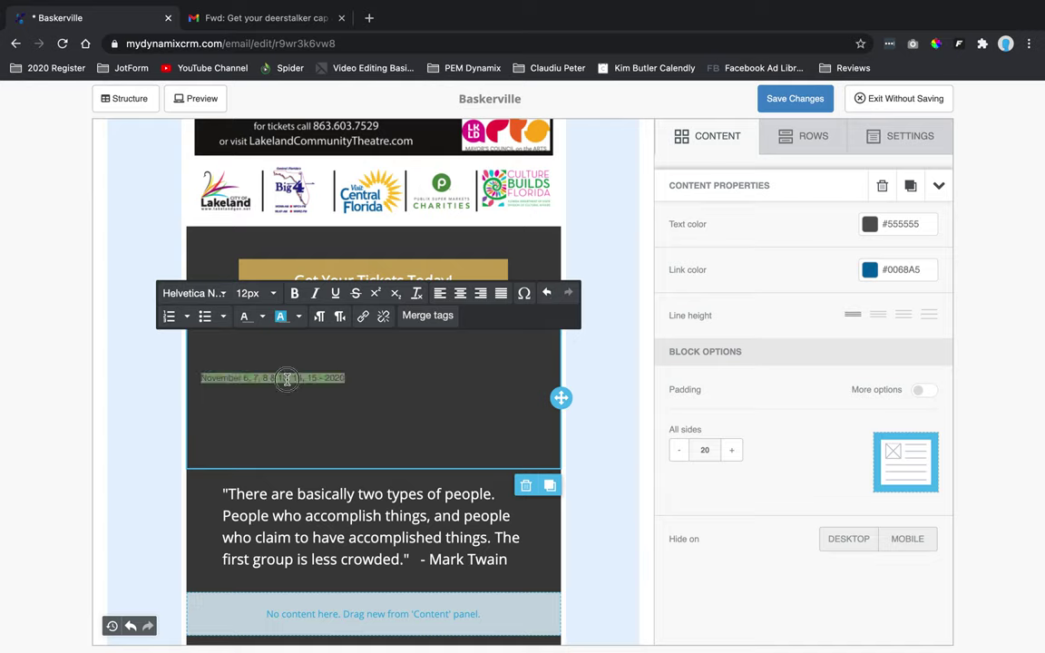
pyautogui.click(223, 294)
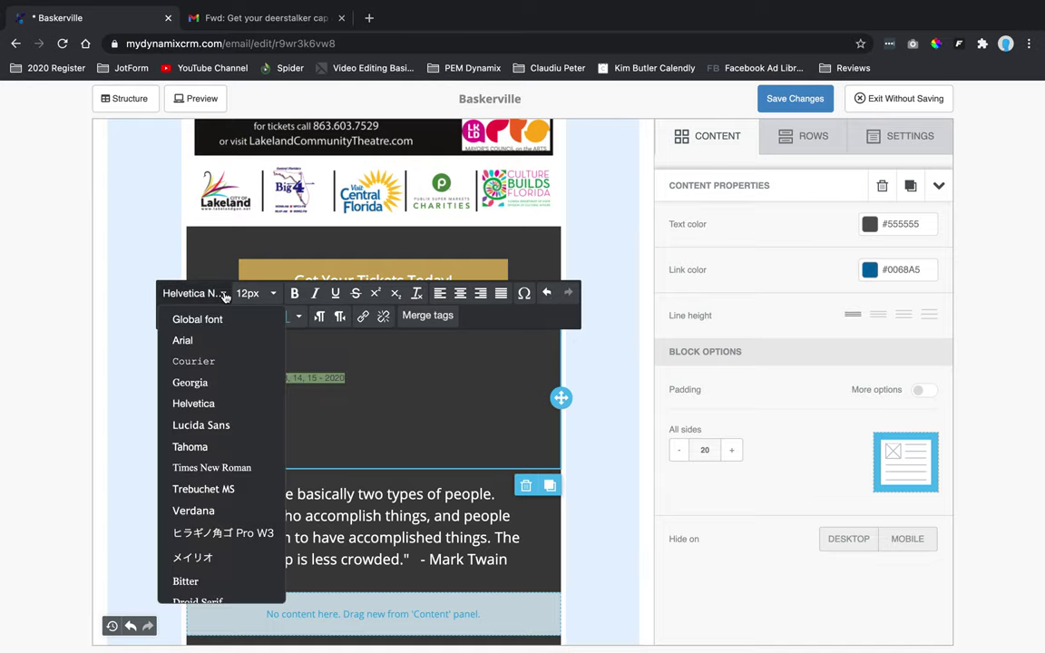
pyautogui.click(216, 321)
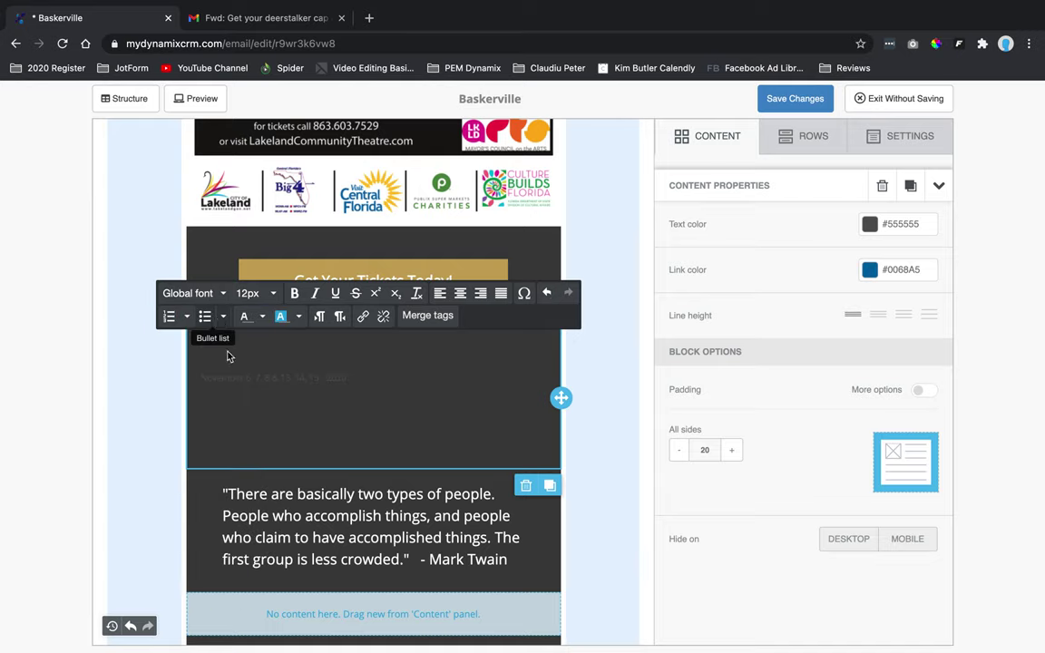
pyautogui.tripleClick(213, 377)
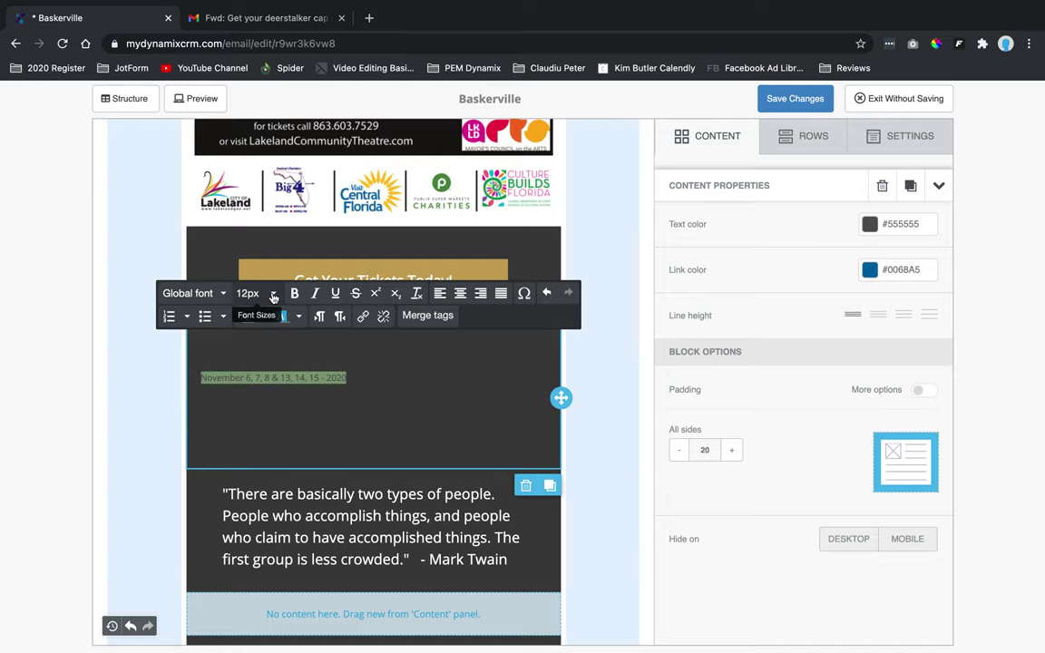
pyautogui.click(273, 293)
pyautogui.scroll(-3, 283, 471)
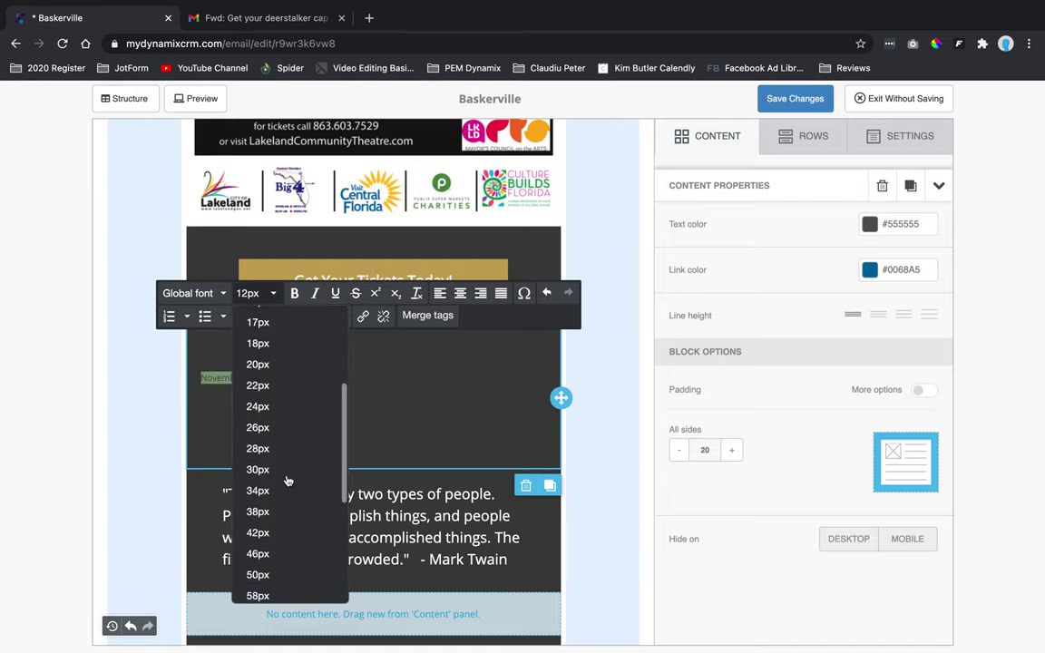
pyautogui.click(276, 399)
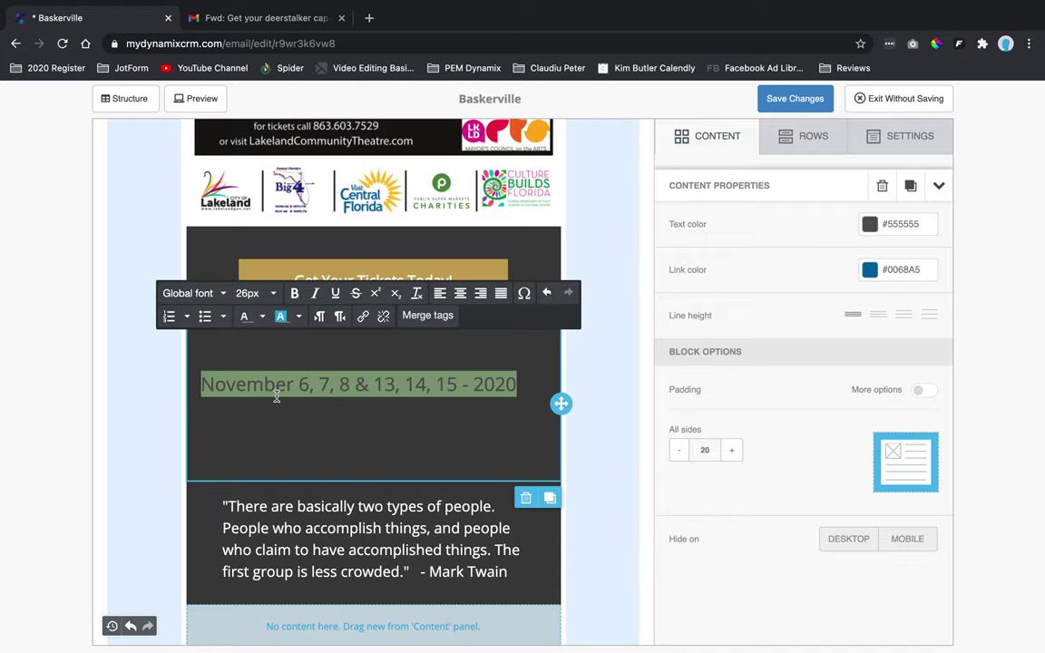
pyautogui.click(462, 298)
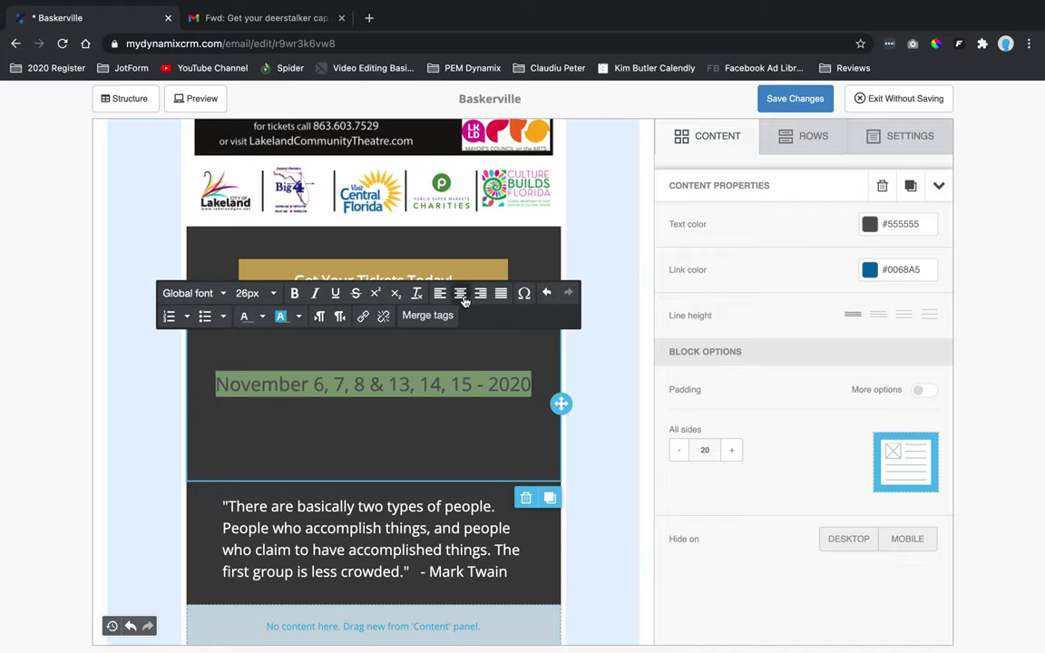
# - Colour the date line orange, checking it against the Gmail original
pyautogui.click(264, 321)
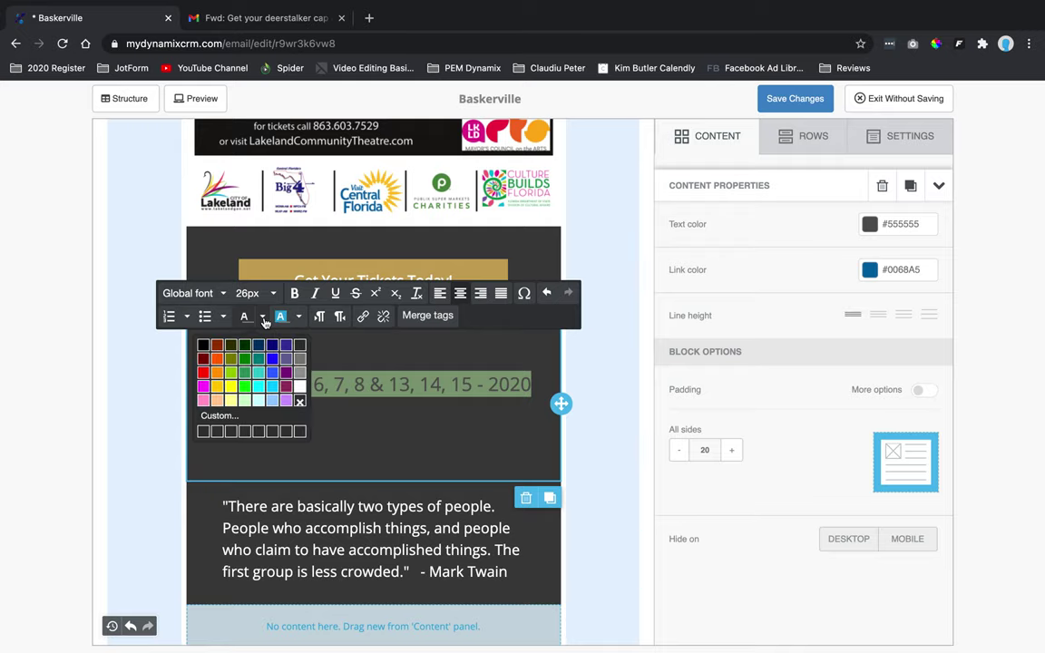
pyautogui.click(298, 384)
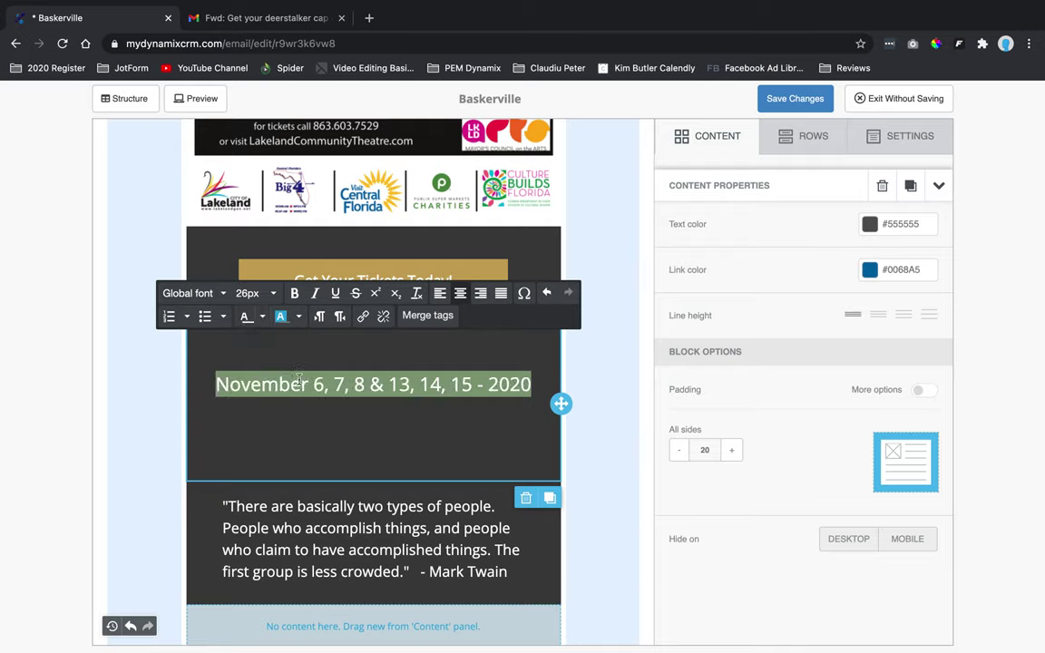
pyautogui.click(294, 26)
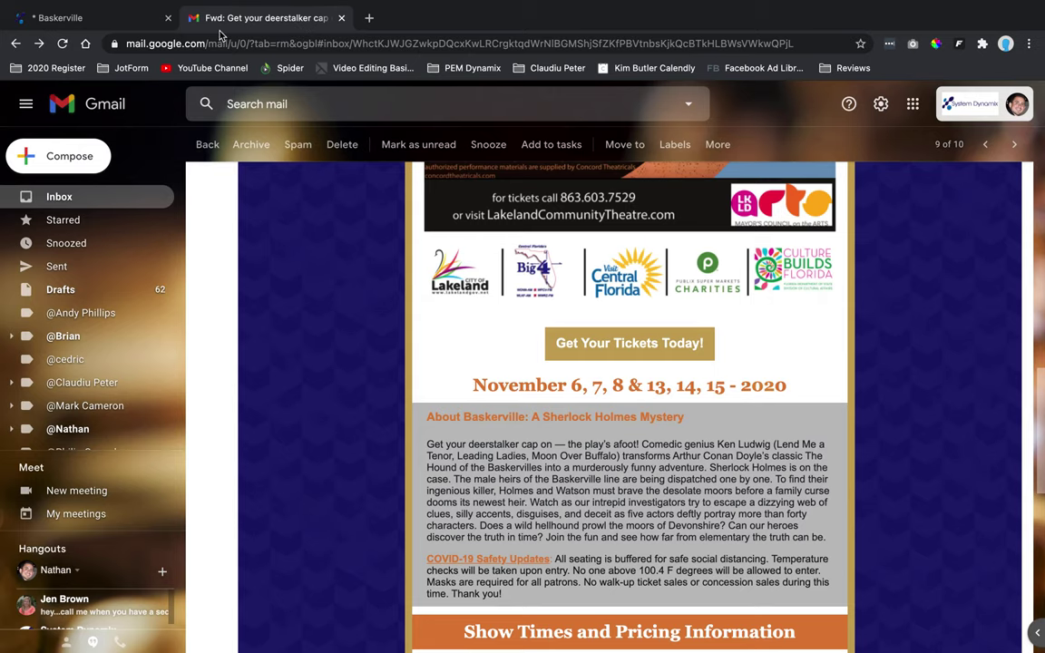
pyautogui.click(139, 20)
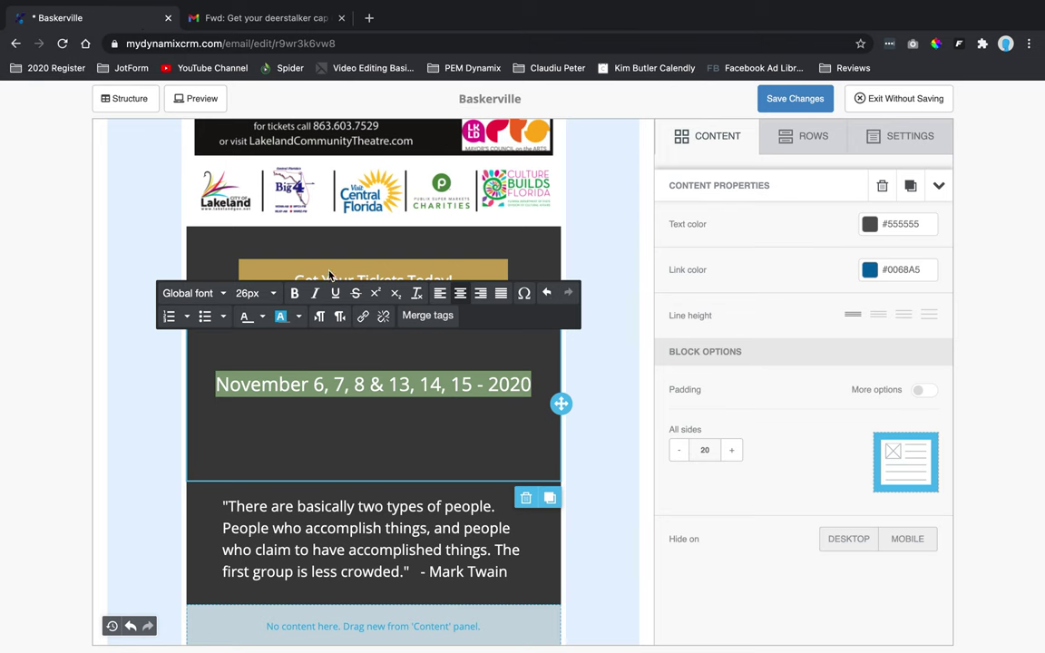
pyautogui.click(263, 317)
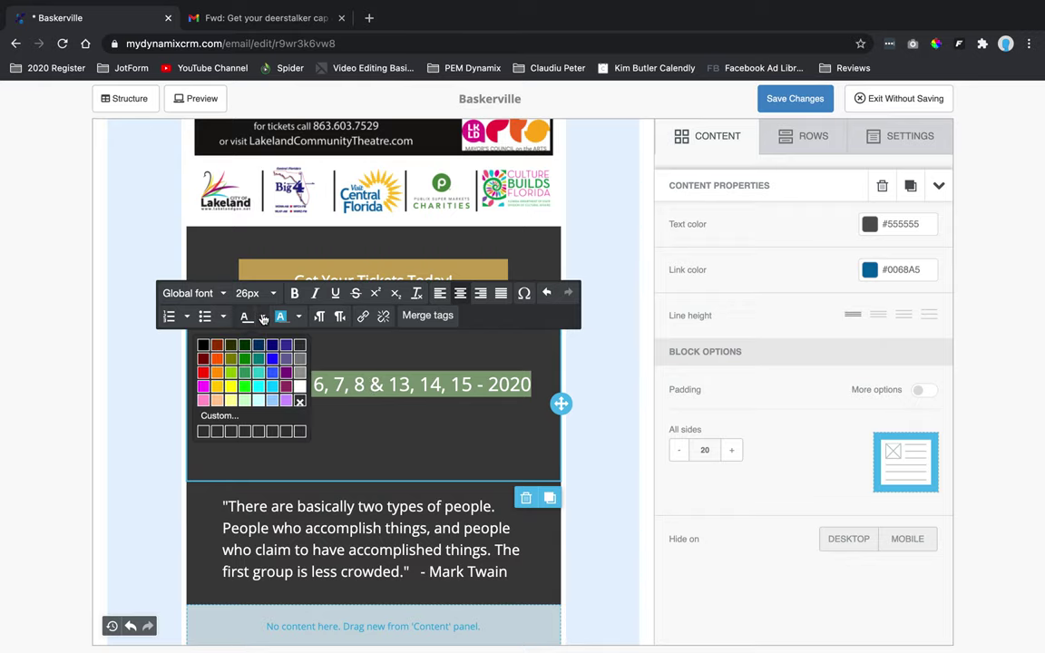
pyautogui.click(216, 358)
pyautogui.click(294, 430)
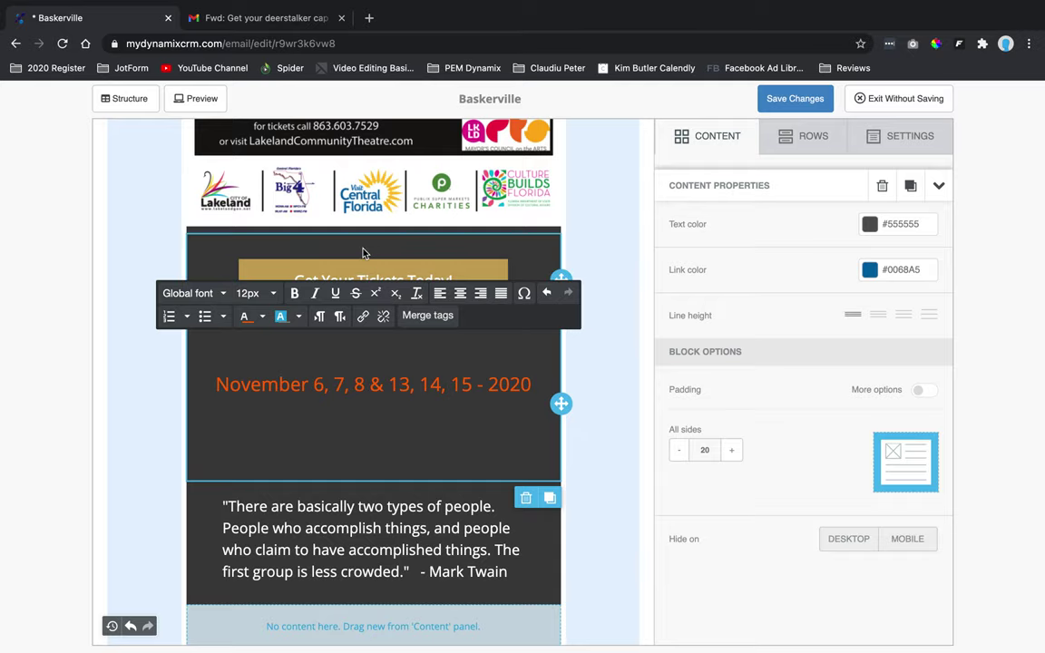
pyautogui.click(302, 22)
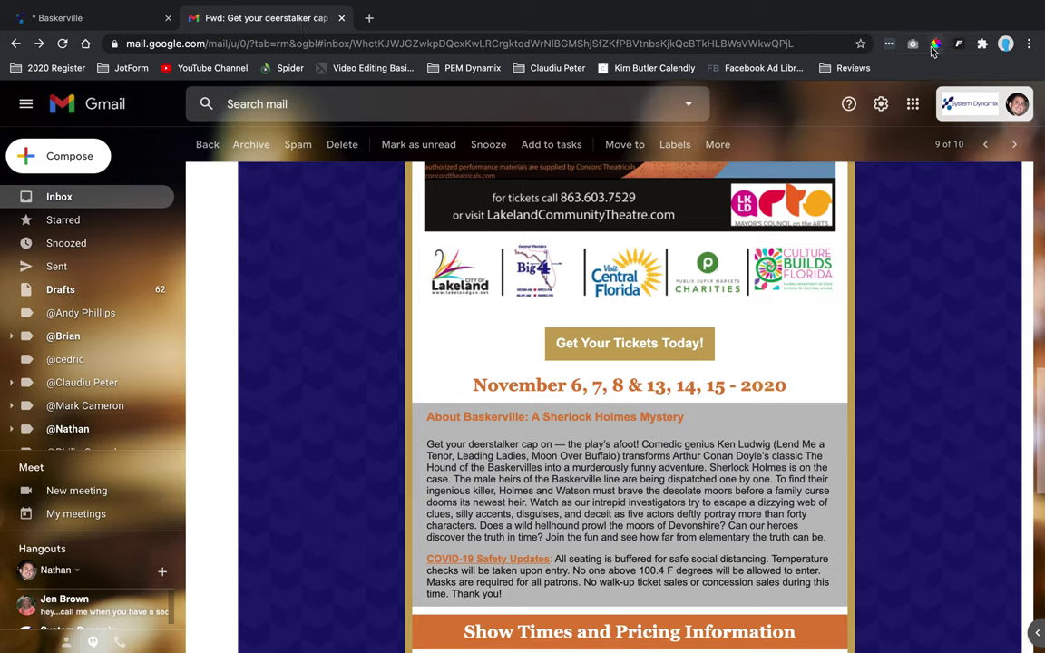
# - Sample the orange of the Gmail date text and copy its hex value DE8037
pyautogui.click(935, 49)
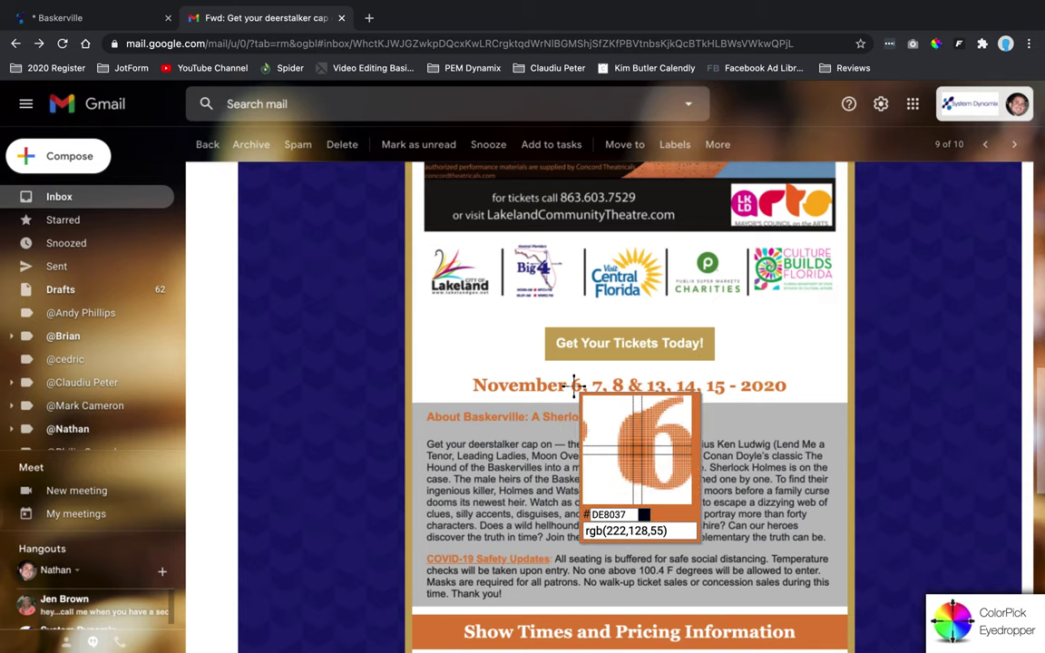
pyautogui.click(574, 386)
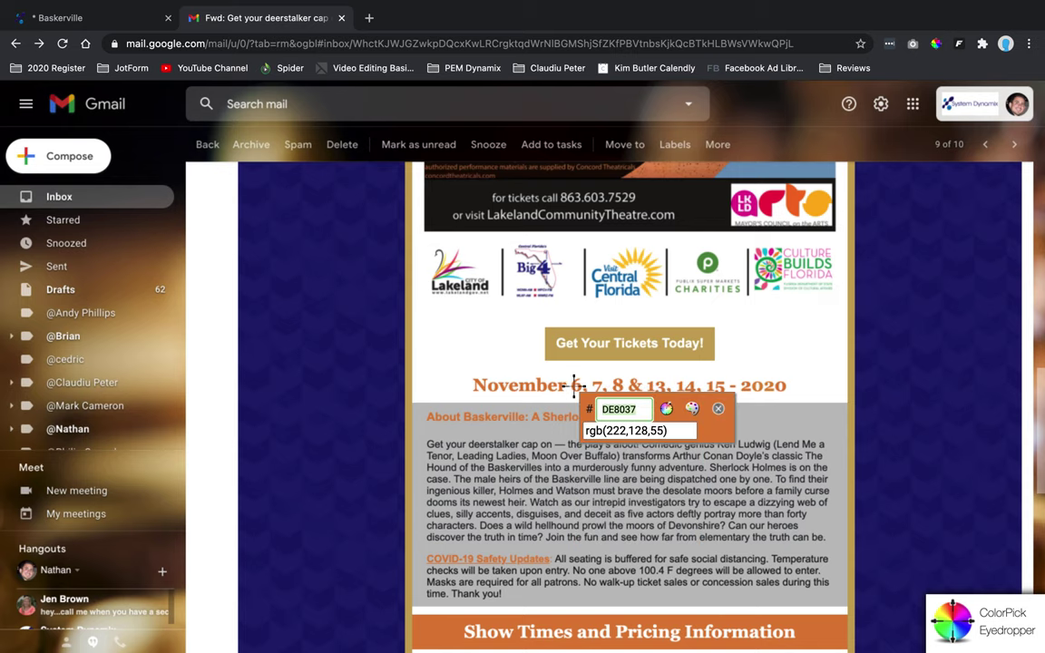
pyautogui.rightClick(629, 410)
pyautogui.click(646, 446)
# - Apply custom text colour DE8037 to the date line in place of ff6600
pyautogui.click(126, 20)
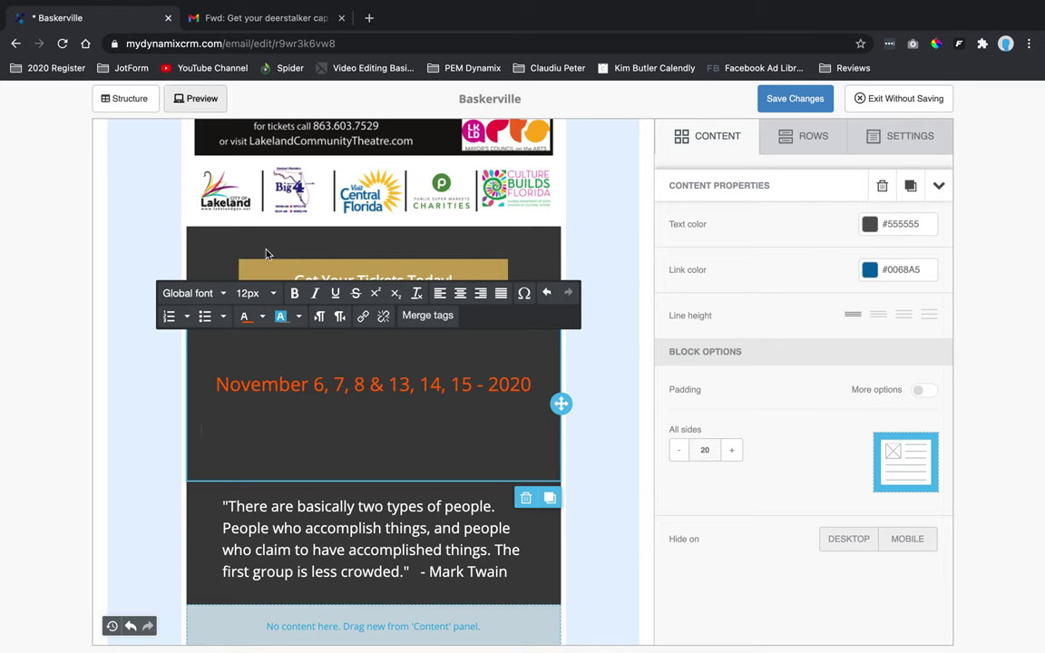
pyautogui.tripleClick(337, 385)
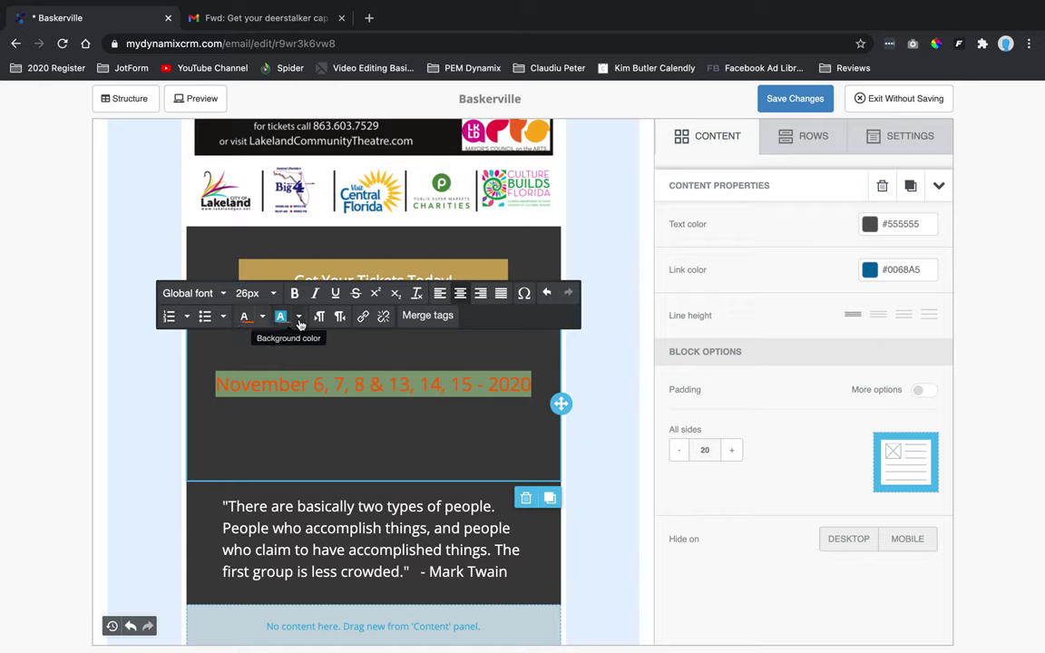
pyautogui.click(261, 322)
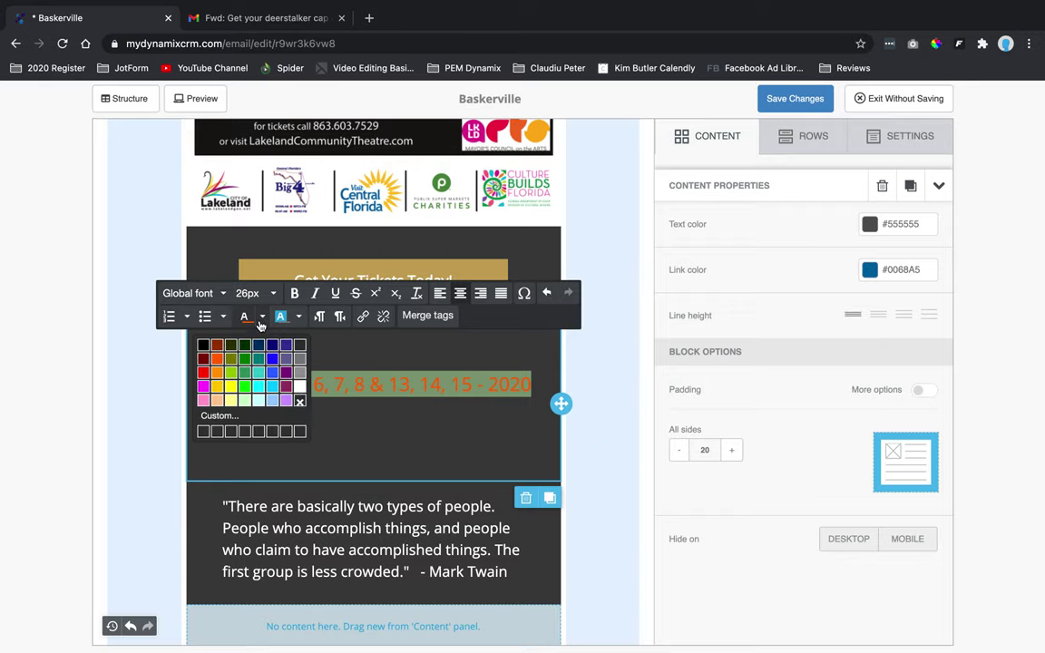
pyautogui.click(218, 417)
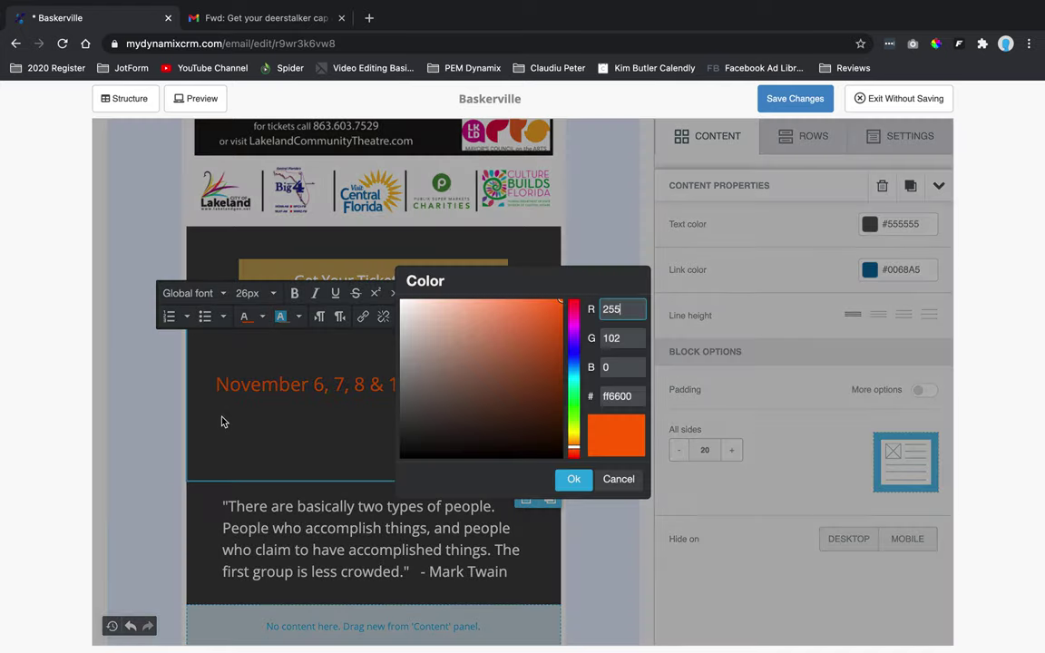
pyautogui.doubleClick(617, 399)
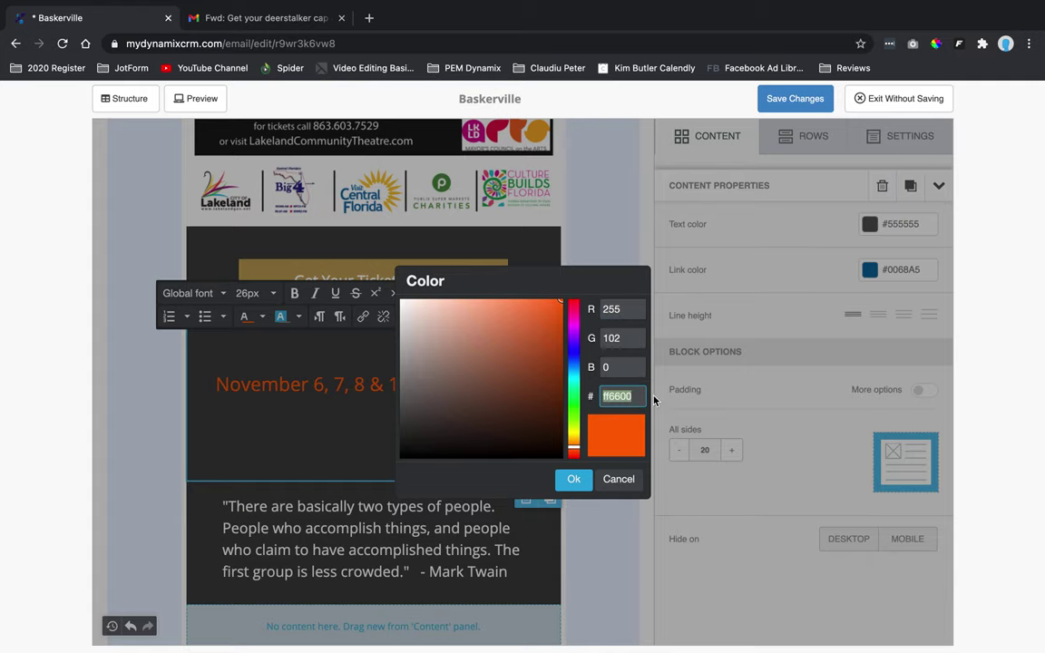
pyautogui.press('super+v')
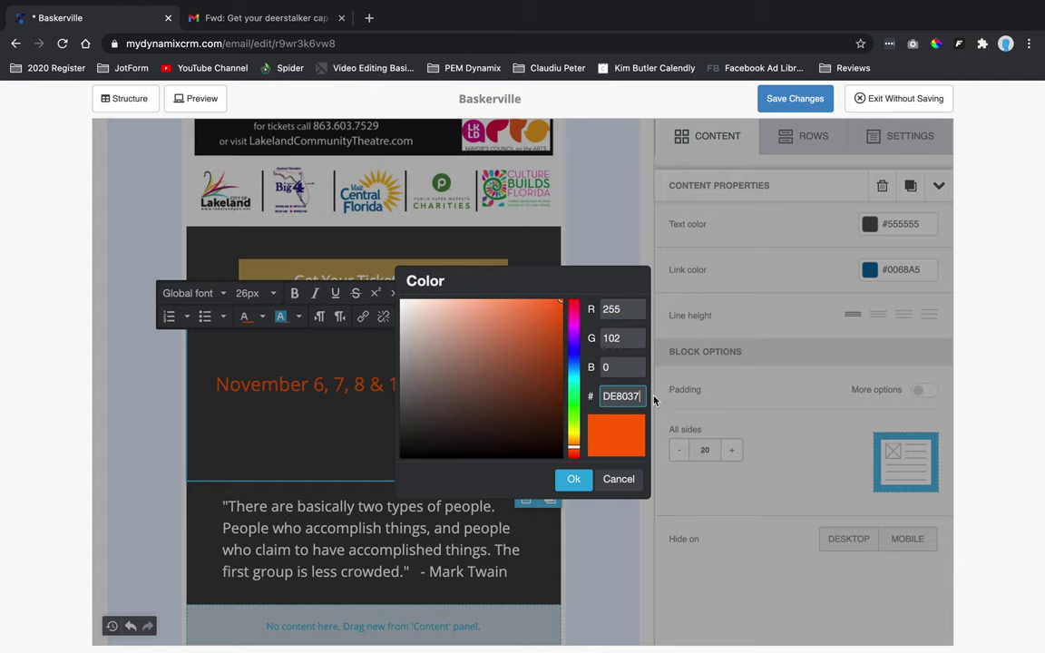
pyautogui.click(574, 479)
pyautogui.click(430, 429)
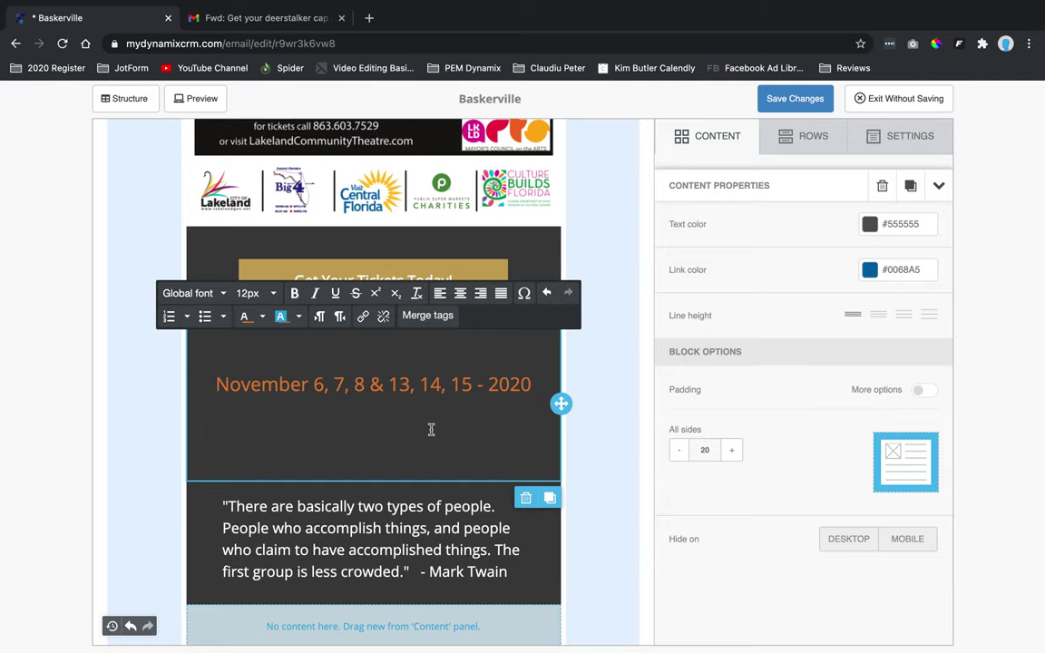
# - Recheck the date's orange in Gmail with the eyedropper, then select the tickets-button row
pyautogui.moveTo(307, 3)
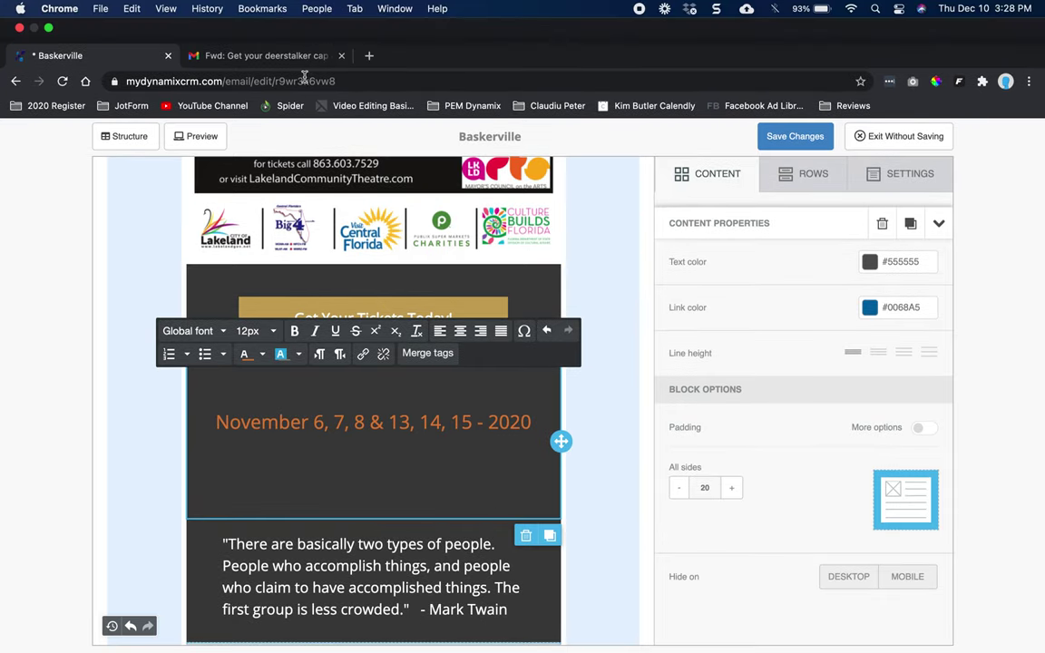
pyautogui.click(298, 54)
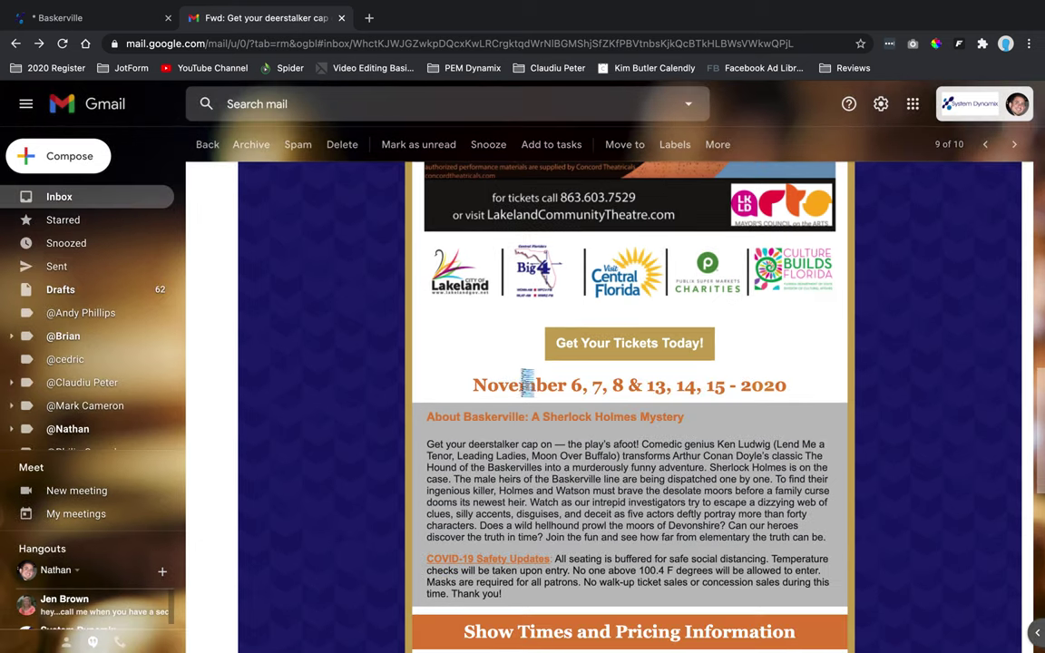
pyautogui.click(524, 382)
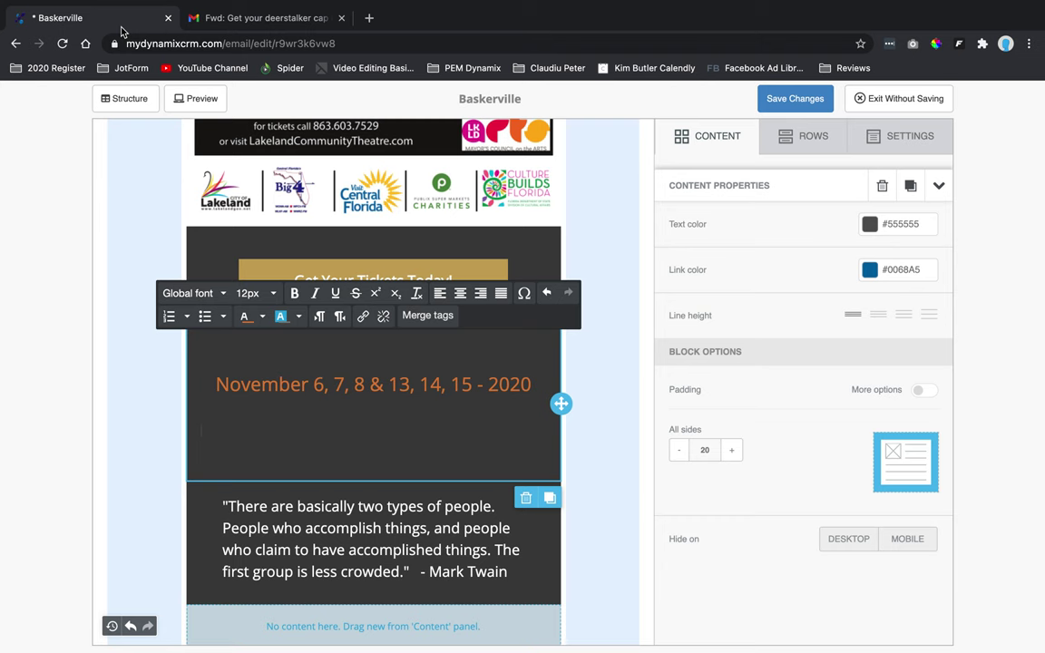
pyautogui.click(113, 26)
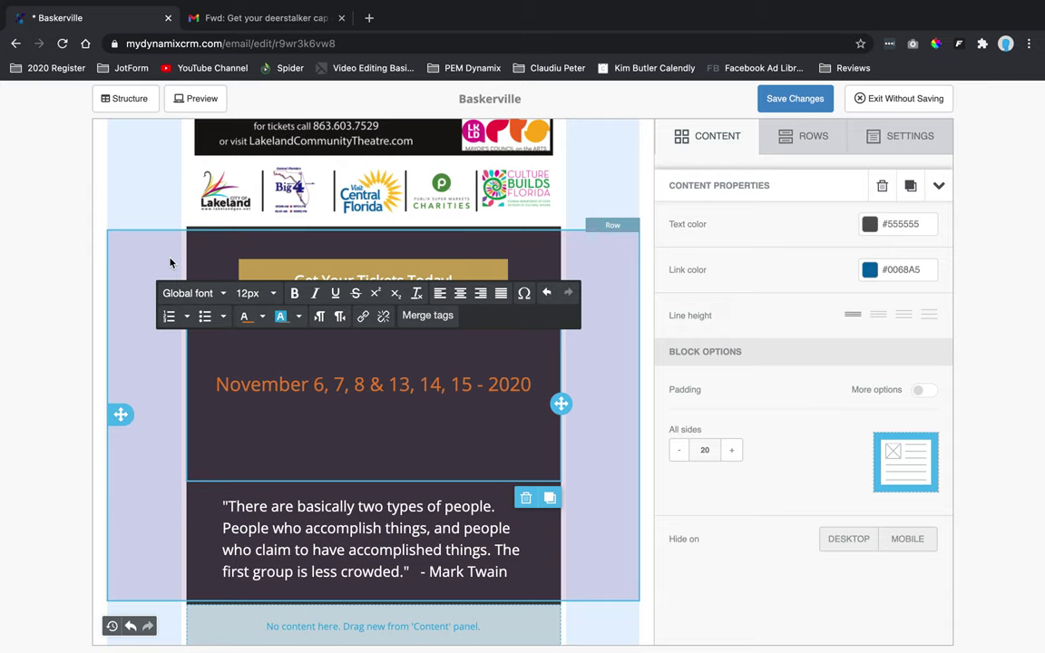
pyautogui.click(257, 26)
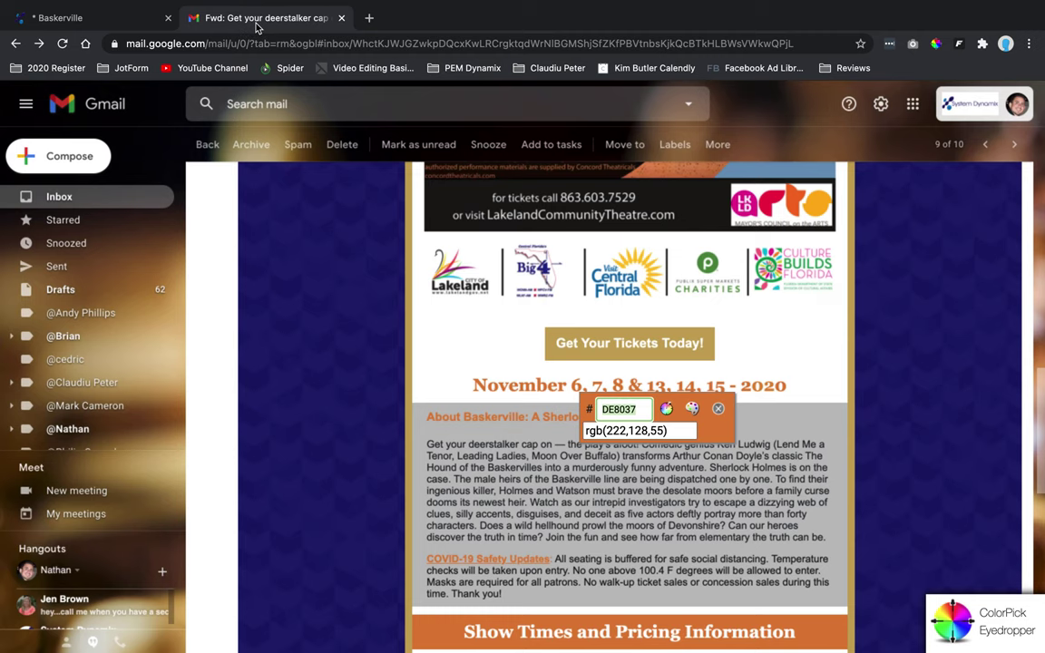
pyautogui.click(117, 23)
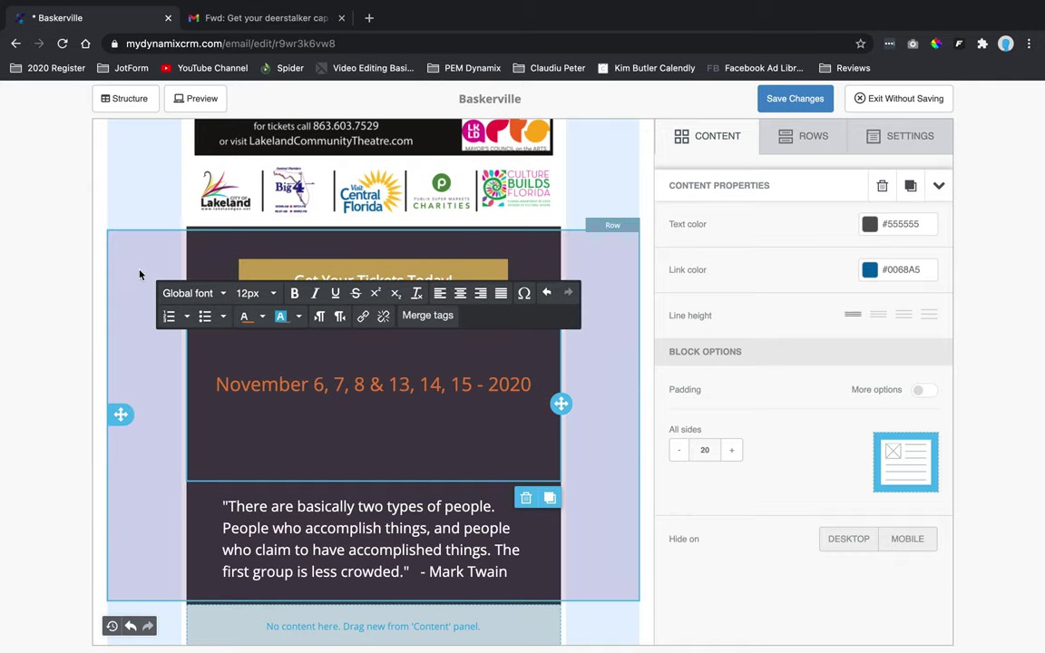
pyautogui.click(139, 270)
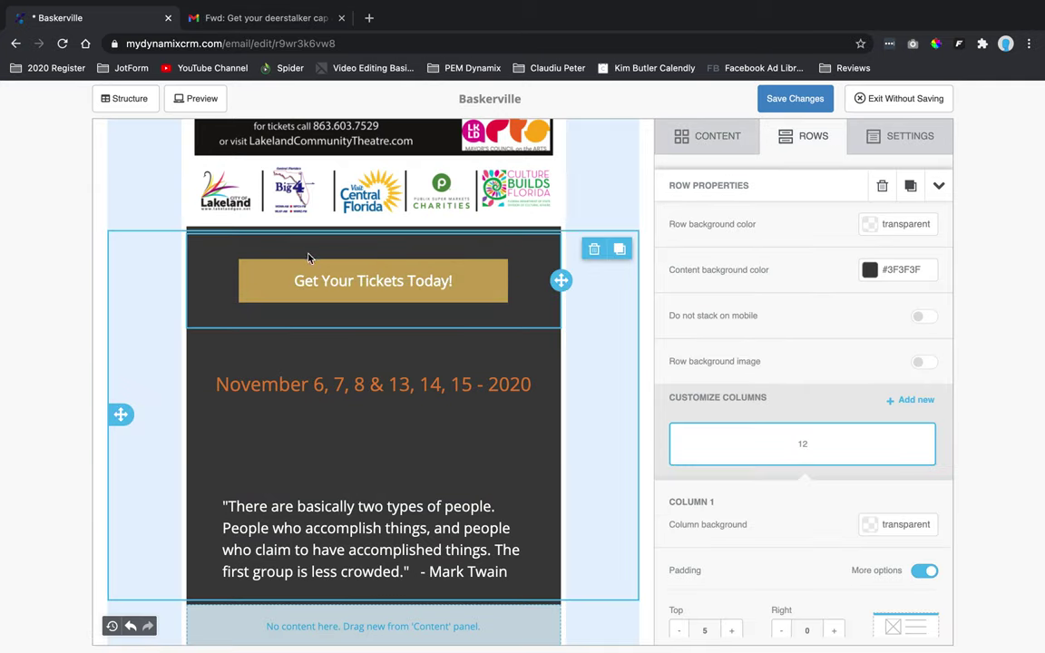
# - Set the ticket row's content background colour to white
pyautogui.click(245, 253)
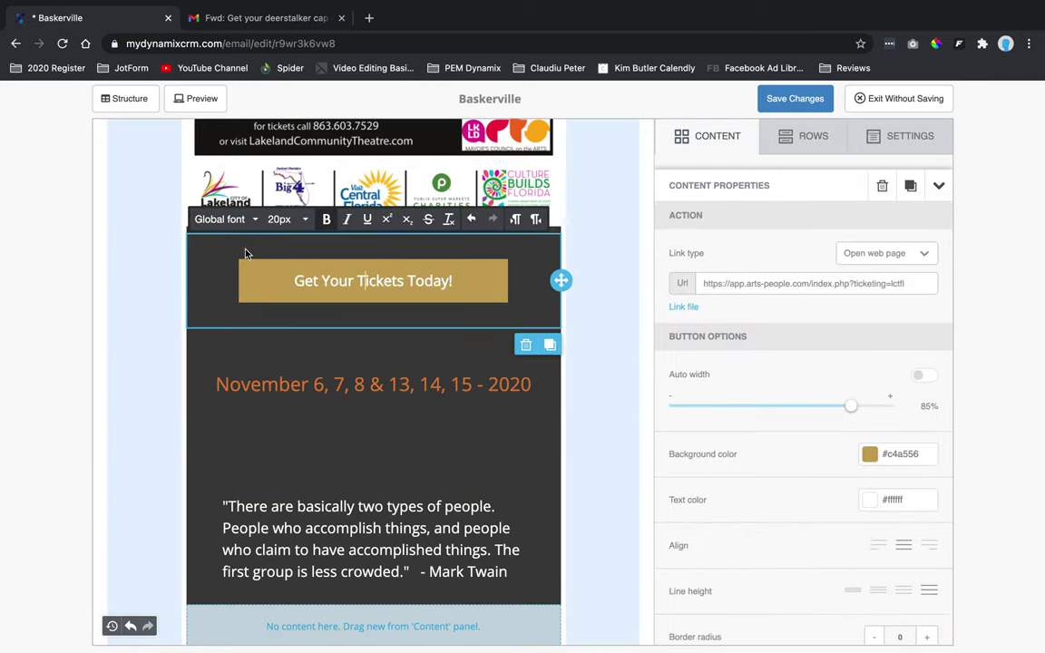
pyautogui.click(208, 280)
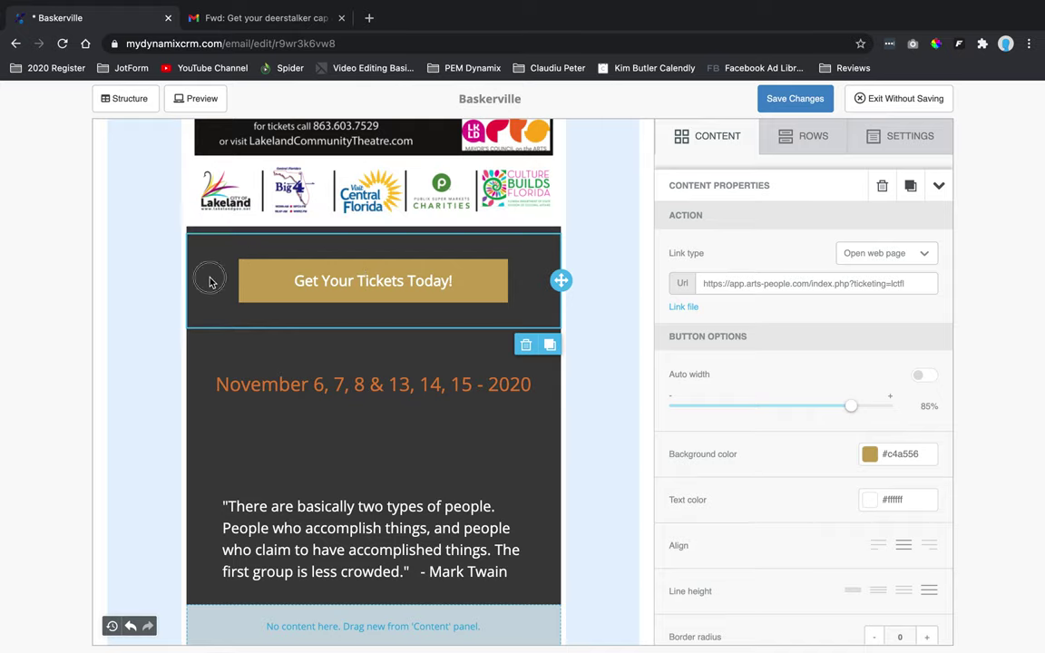
pyautogui.click(168, 275)
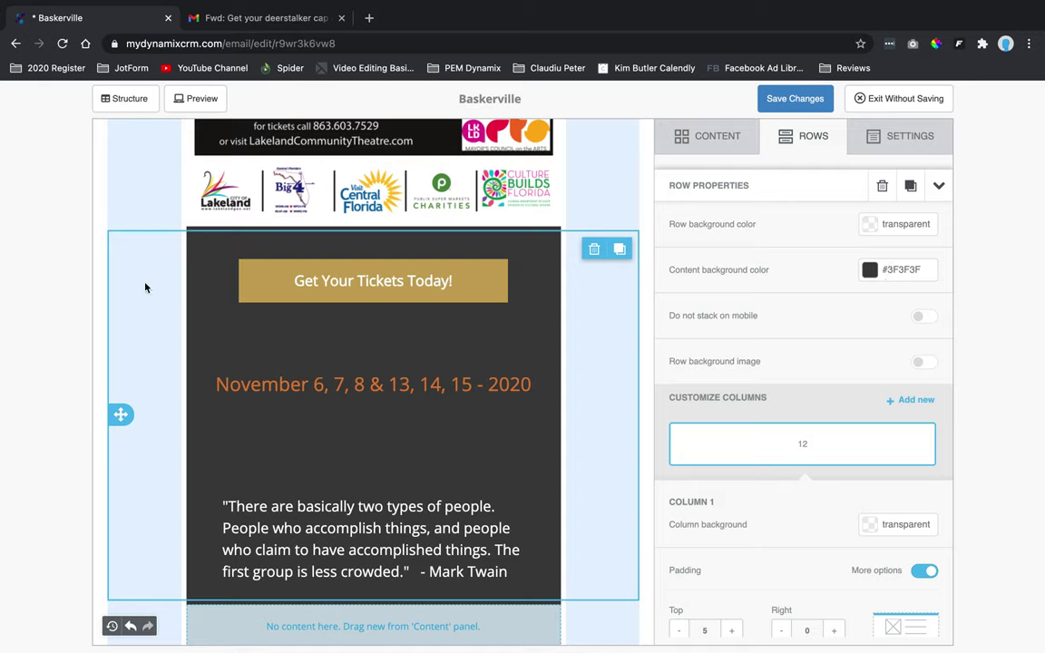
pyautogui.click(869, 271)
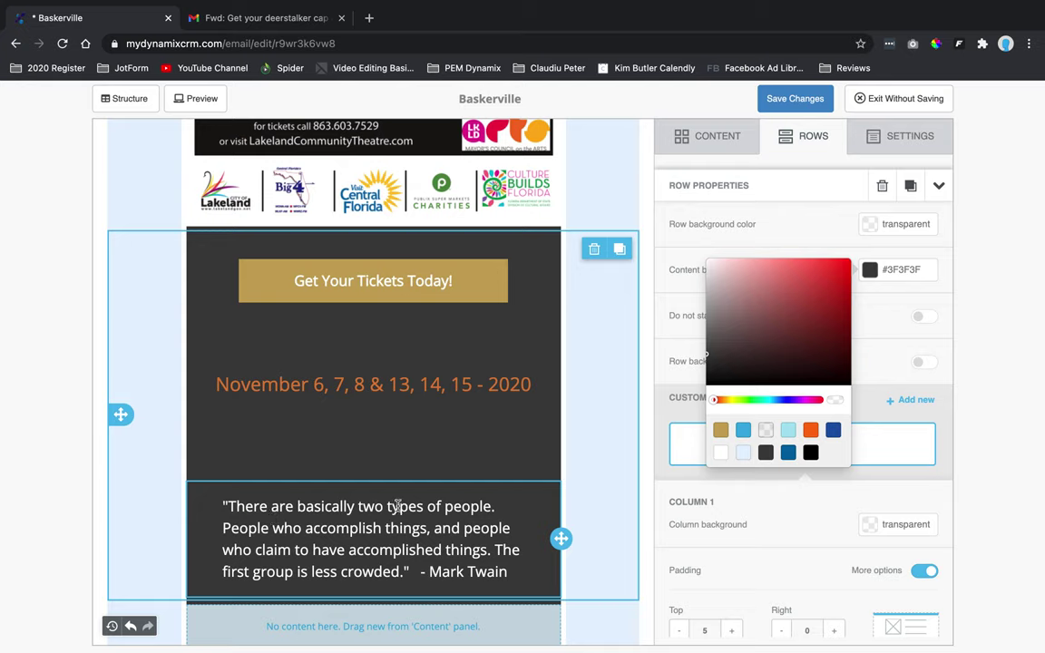
pyautogui.click(721, 454)
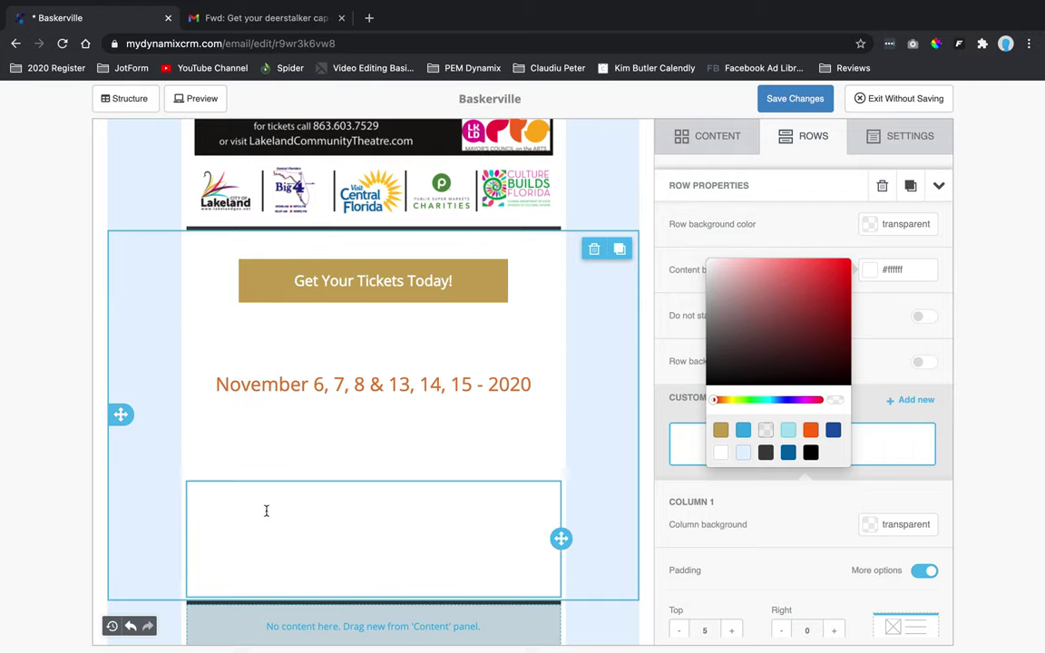
# - Delete the empty quote block beneath the date line
pyautogui.click(265, 511)
pyautogui.click(526, 614)
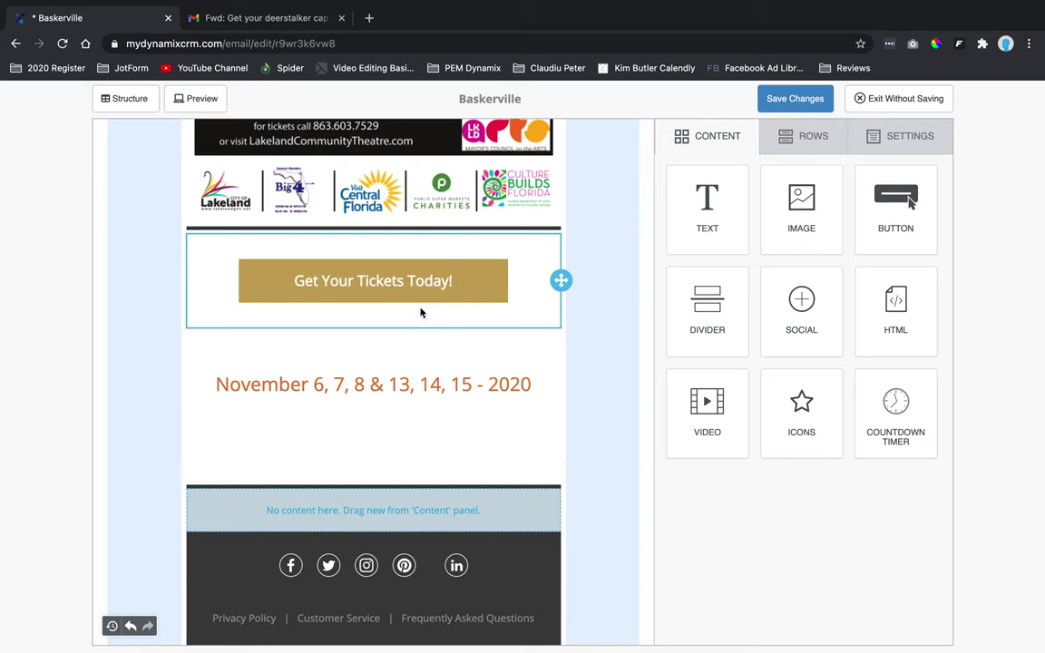
pyautogui.click(269, 21)
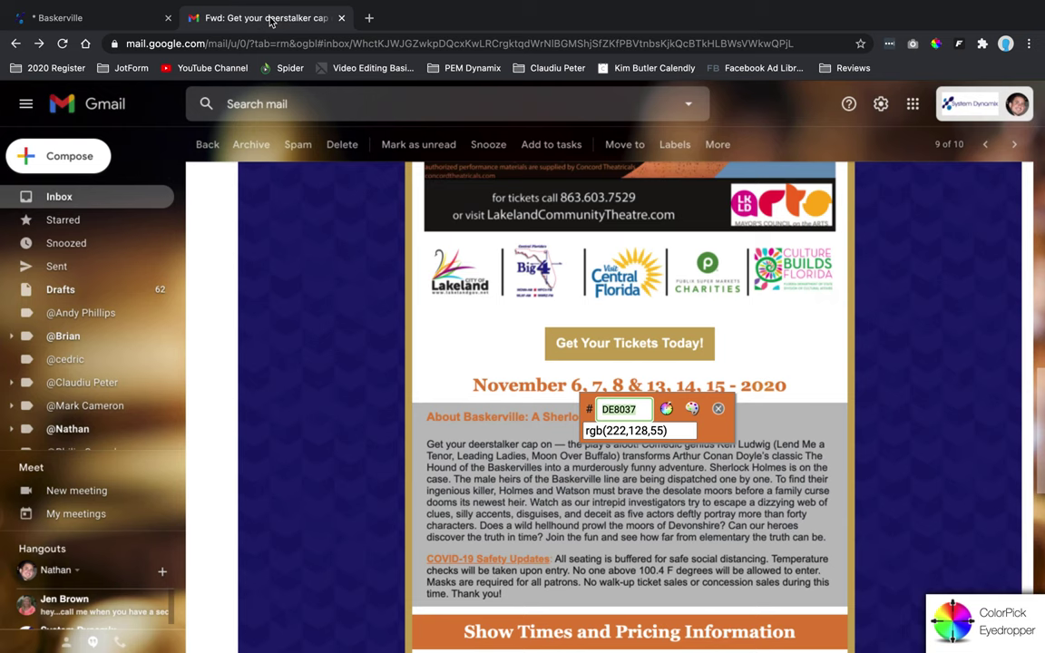
pyautogui.click(103, 20)
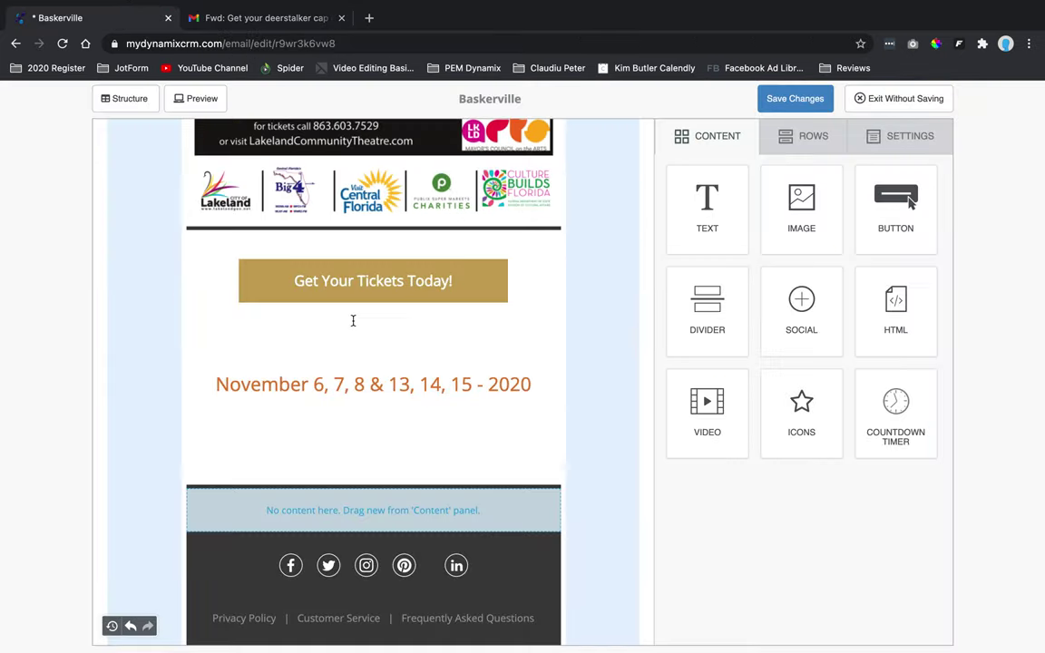
# - Change the date block's padding on all sides from 20 to 0
pyautogui.click(365, 381)
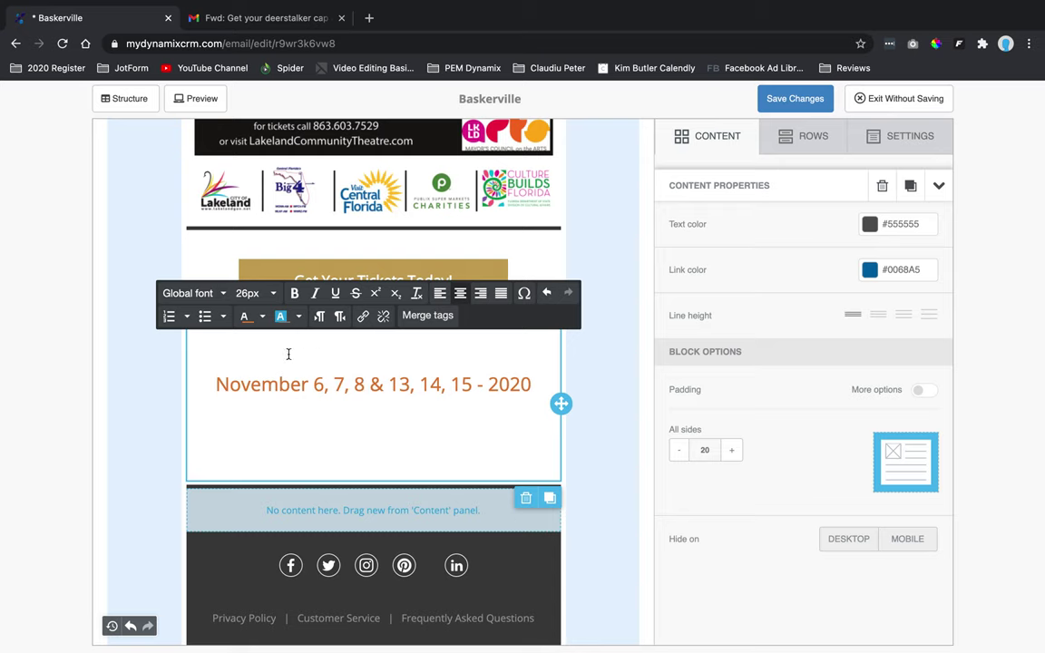
pyautogui.click(254, 20)
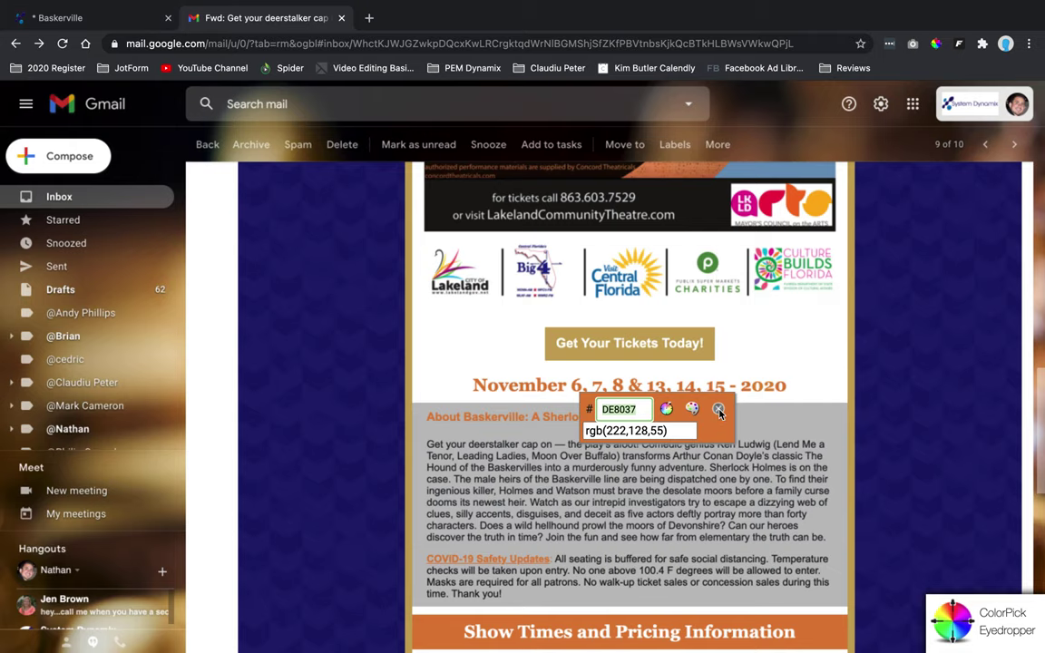
pyautogui.click(718, 413)
pyautogui.click(127, 18)
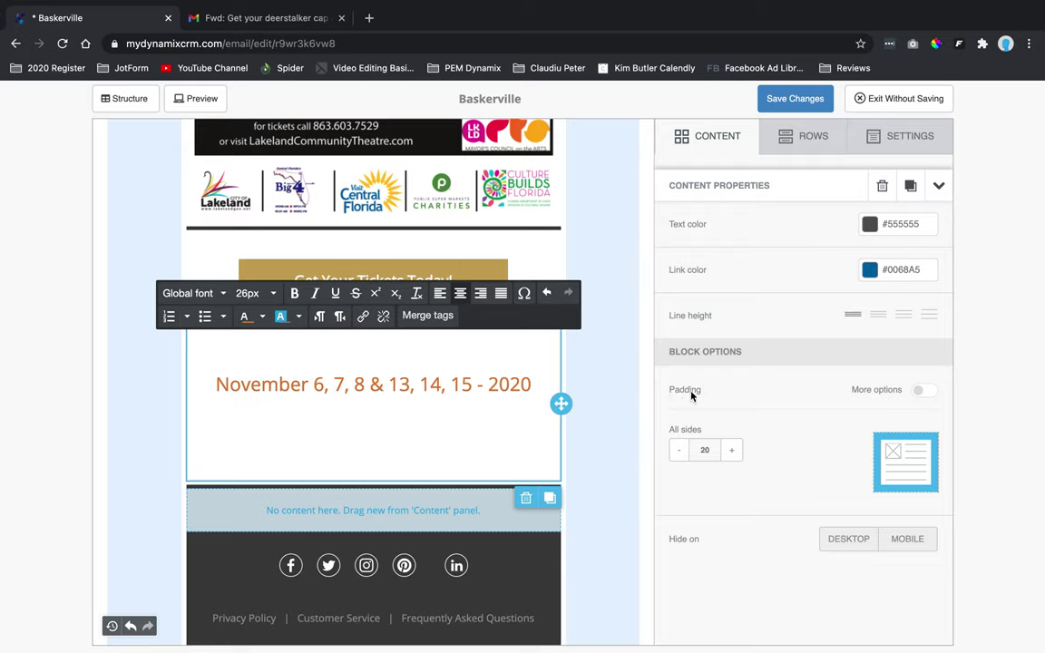
pyautogui.click(705, 450)
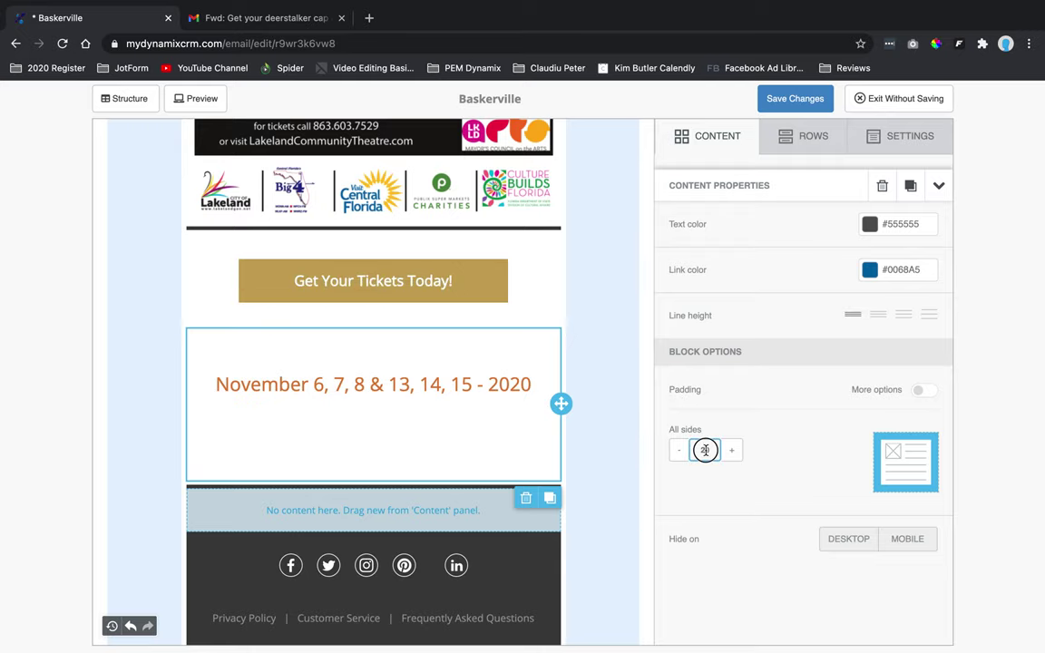
pyautogui.write('0')
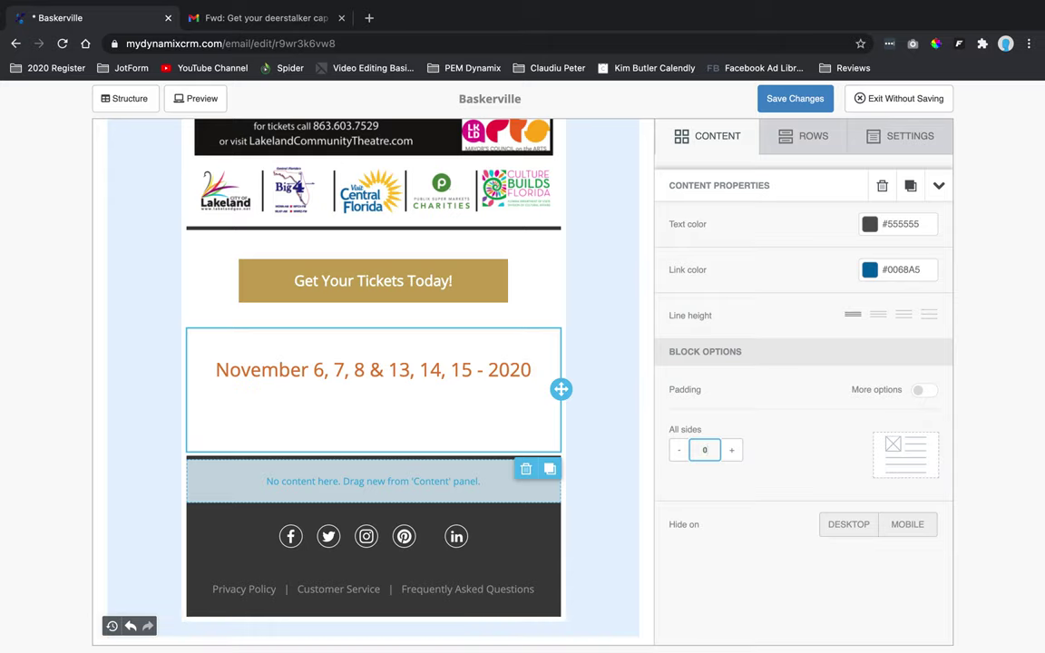
pyautogui.click(918, 391)
pyautogui.click(919, 392)
pyautogui.click(423, 429)
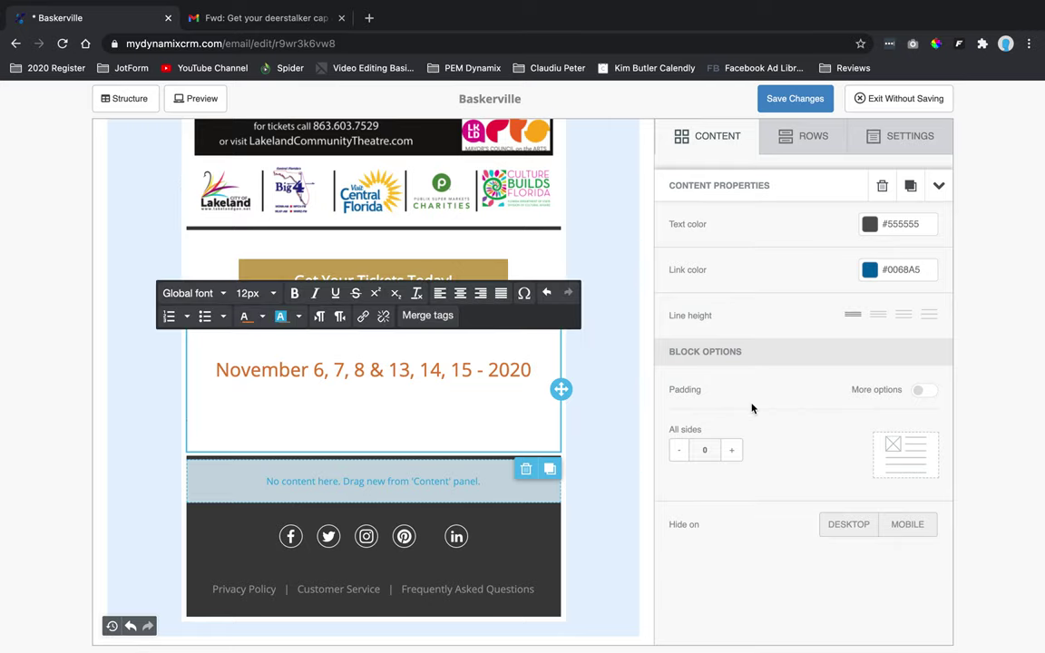
pyautogui.click(854, 316)
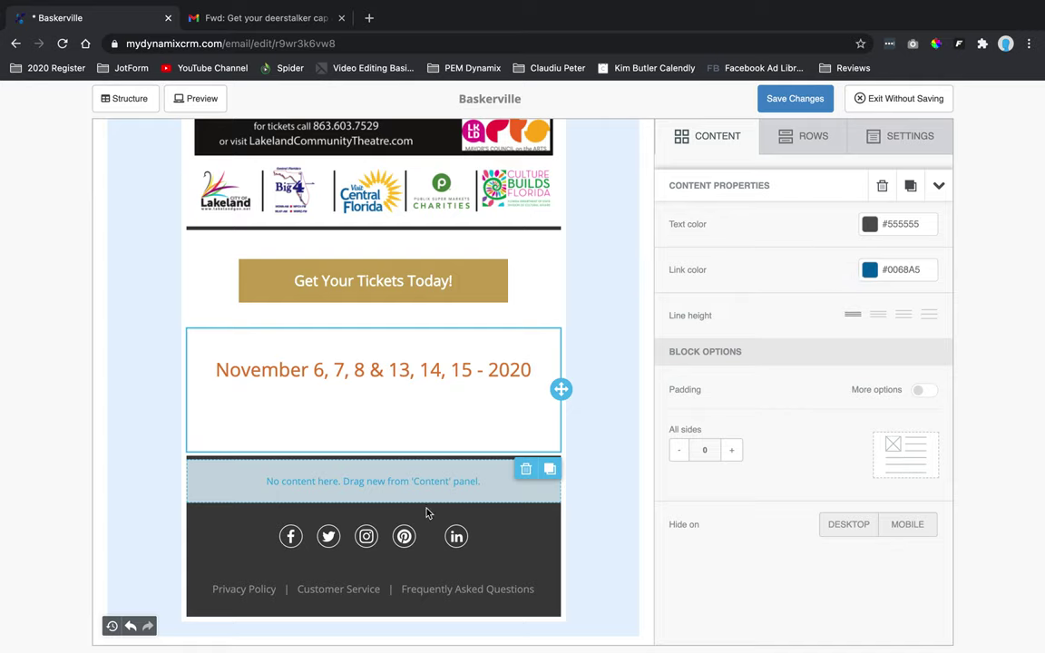
pyautogui.click(442, 420)
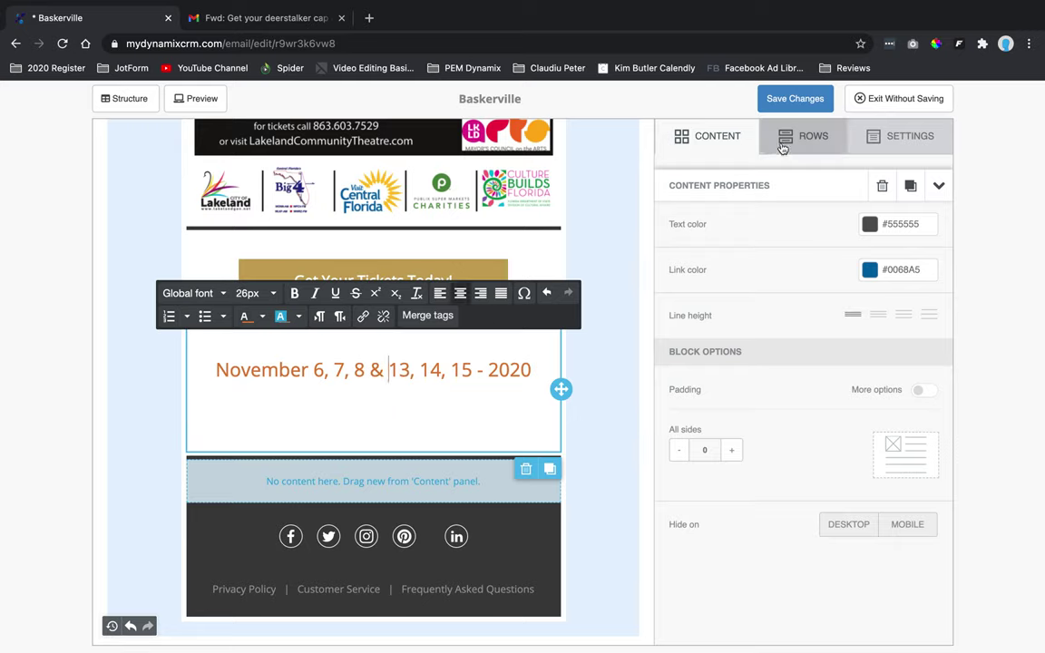
# - Add a new text block under the tickets button and paste the November dates into it
pyautogui.click(707, 136)
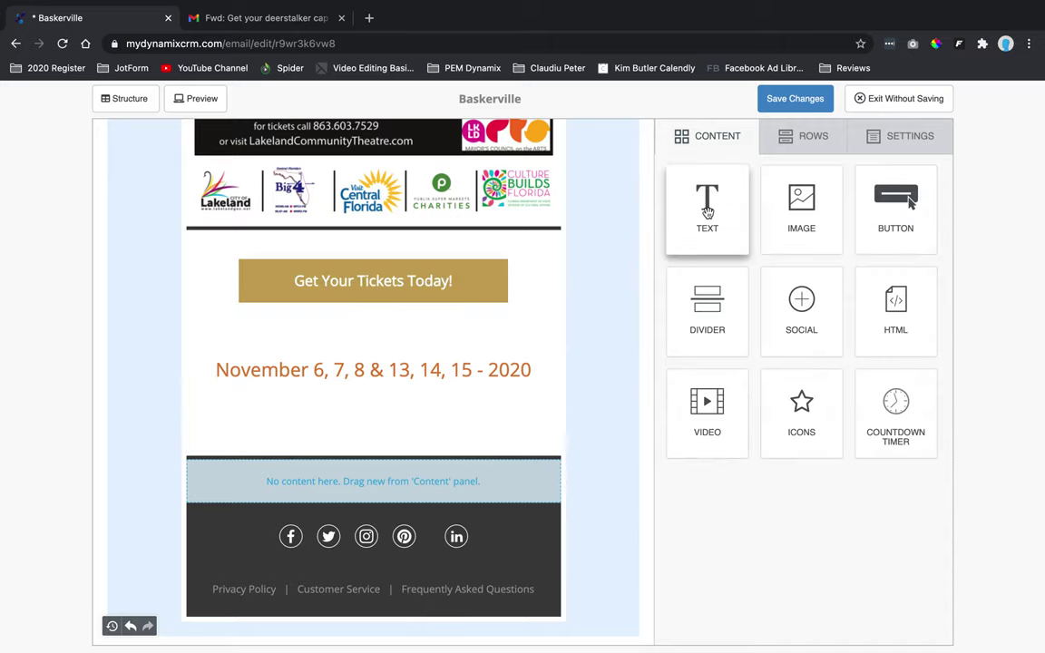
pyautogui.click(795, 138)
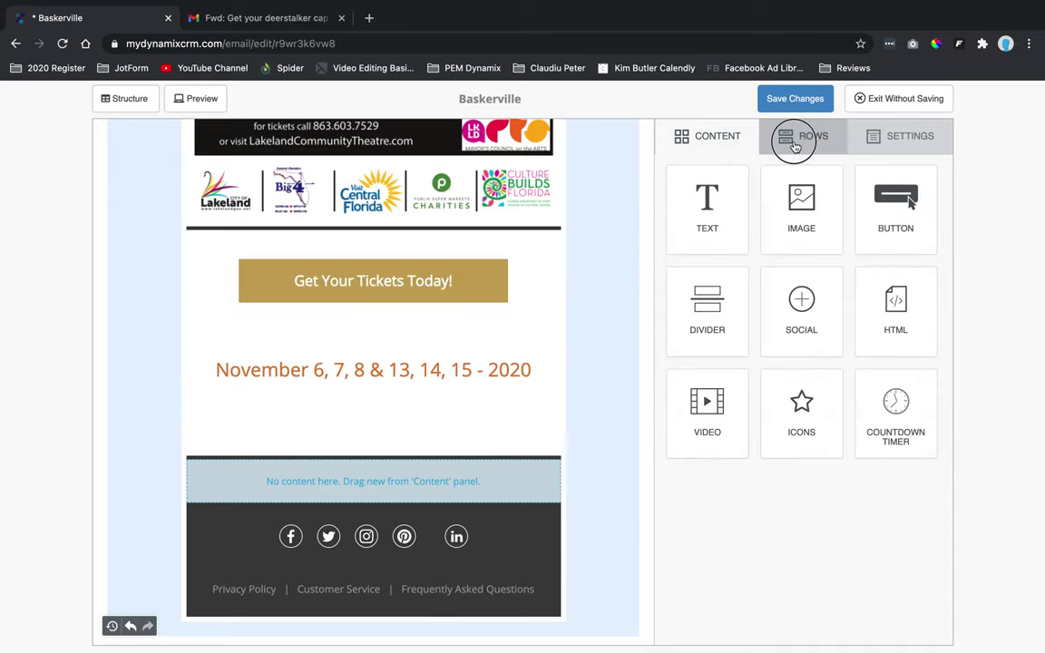
pyautogui.click(726, 147)
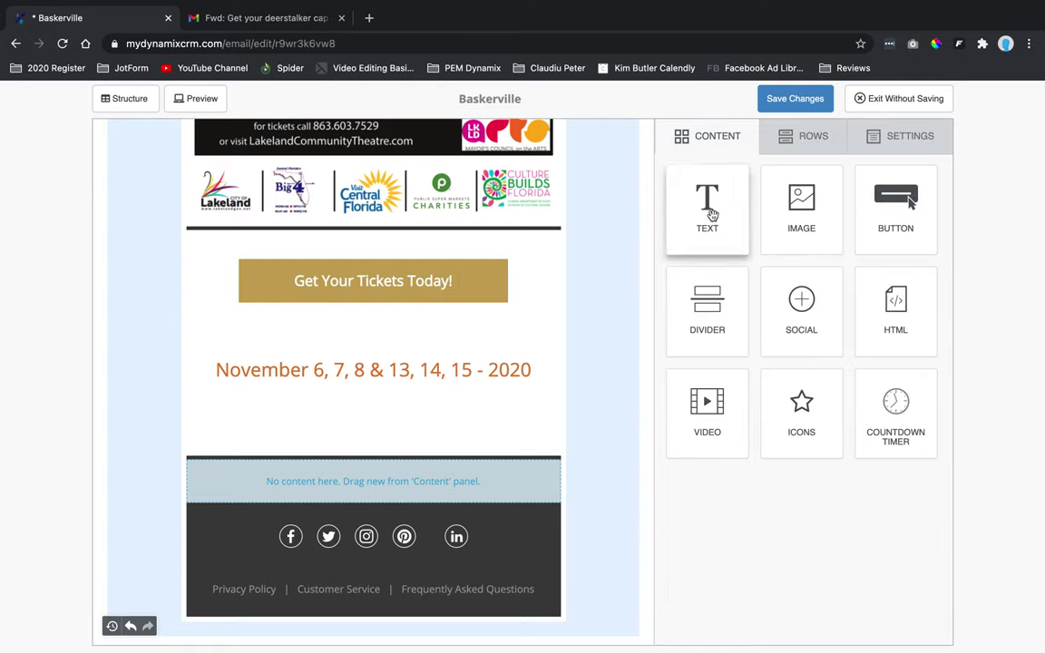
pyautogui.moveTo(708, 201); pyautogui.dragTo(426, 327)
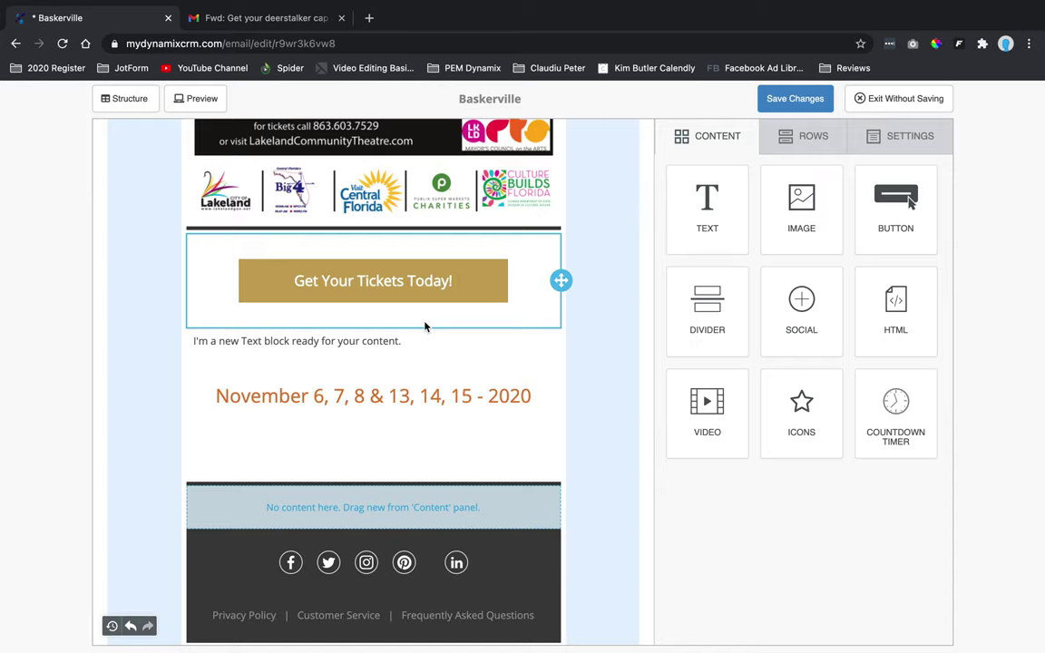
pyautogui.tripleClick(349, 396)
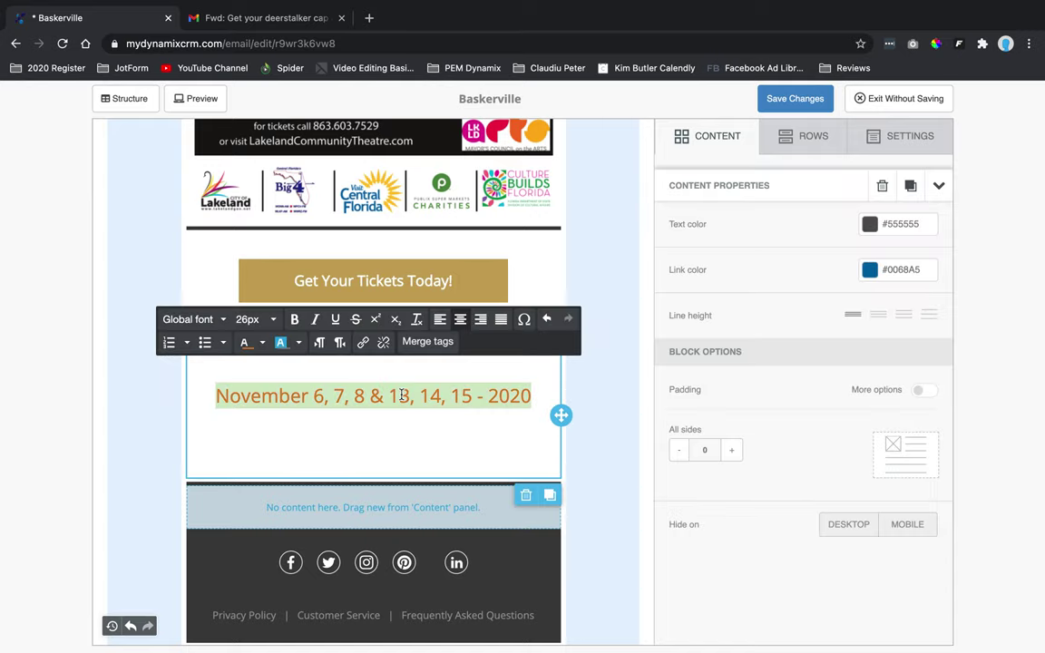
pyautogui.rightClick(377, 399)
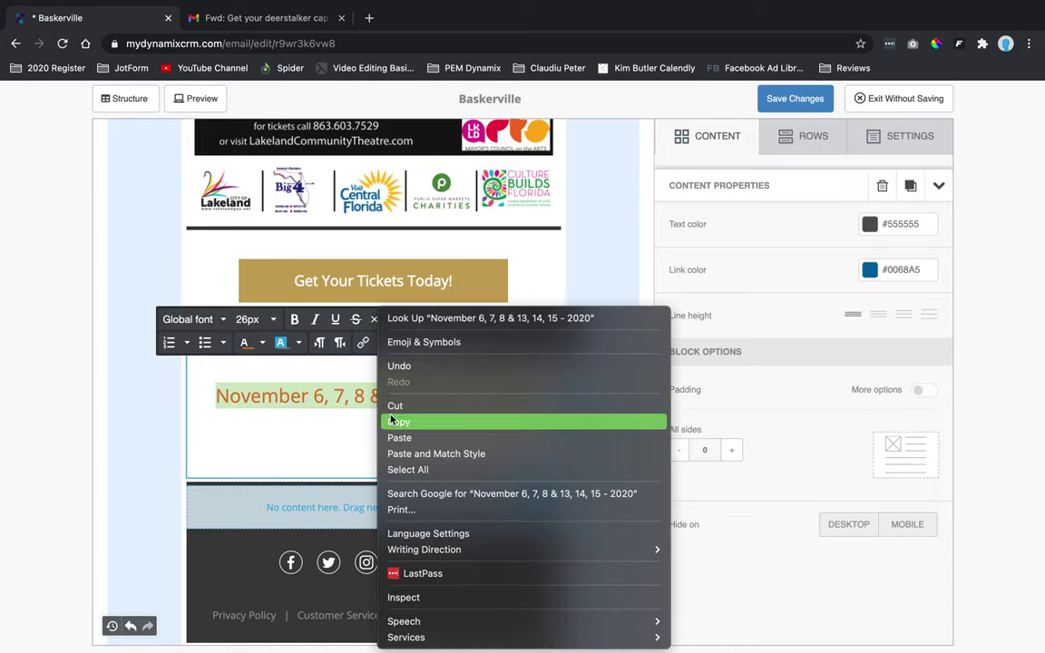
pyautogui.click(392, 420)
pyautogui.click(400, 232)
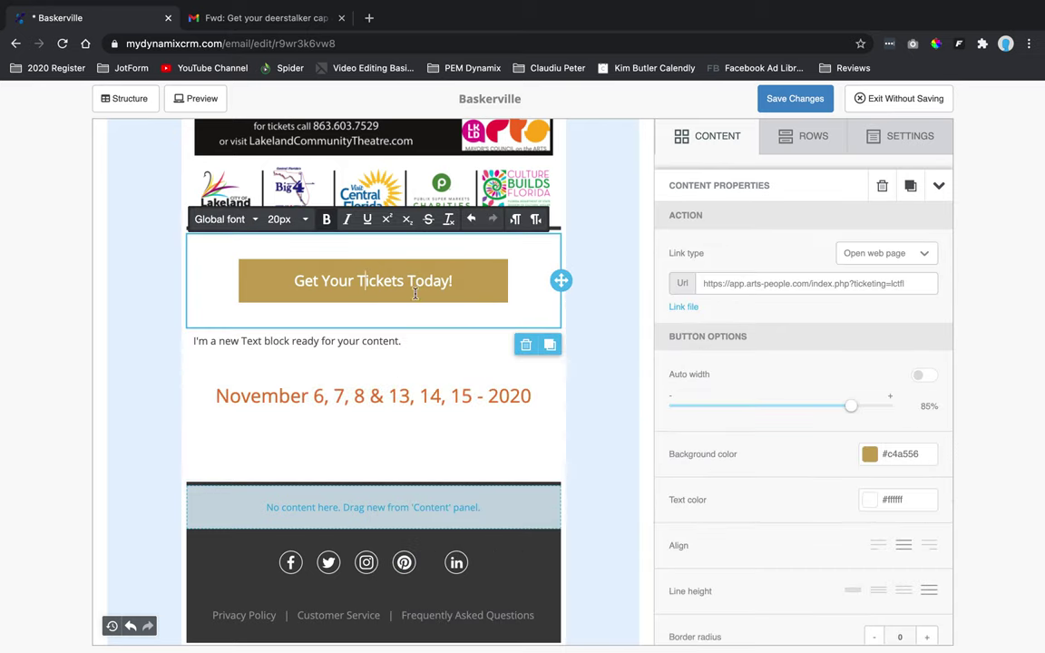
pyautogui.tripleClick(361, 338)
pyautogui.press('super+v')
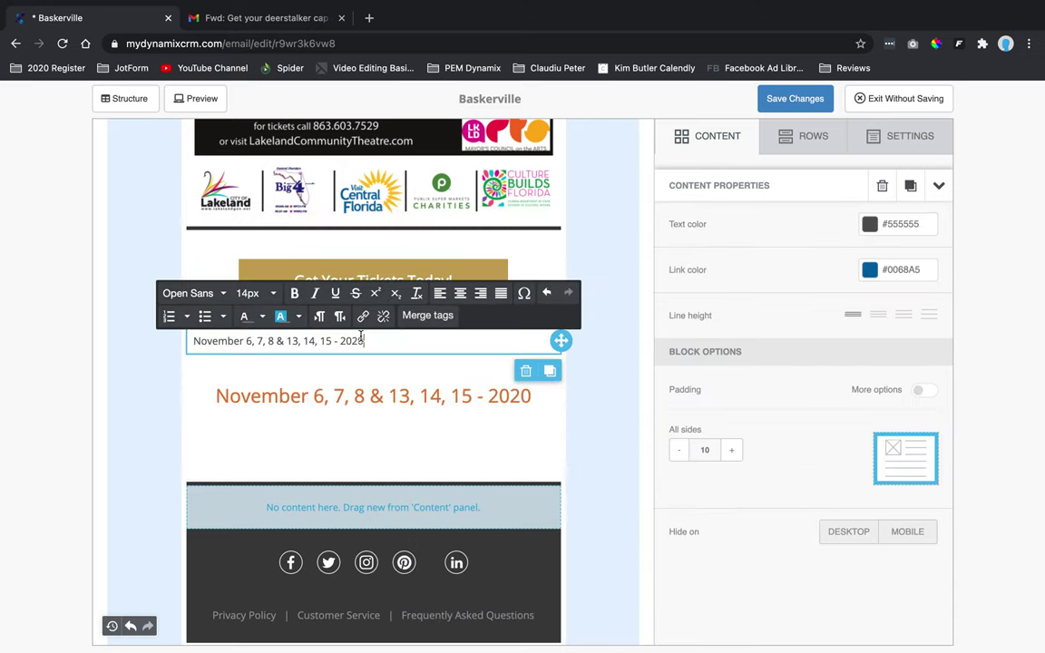
# - Delete the old orange date block, keeping the new dates line
pyautogui.click(527, 372)
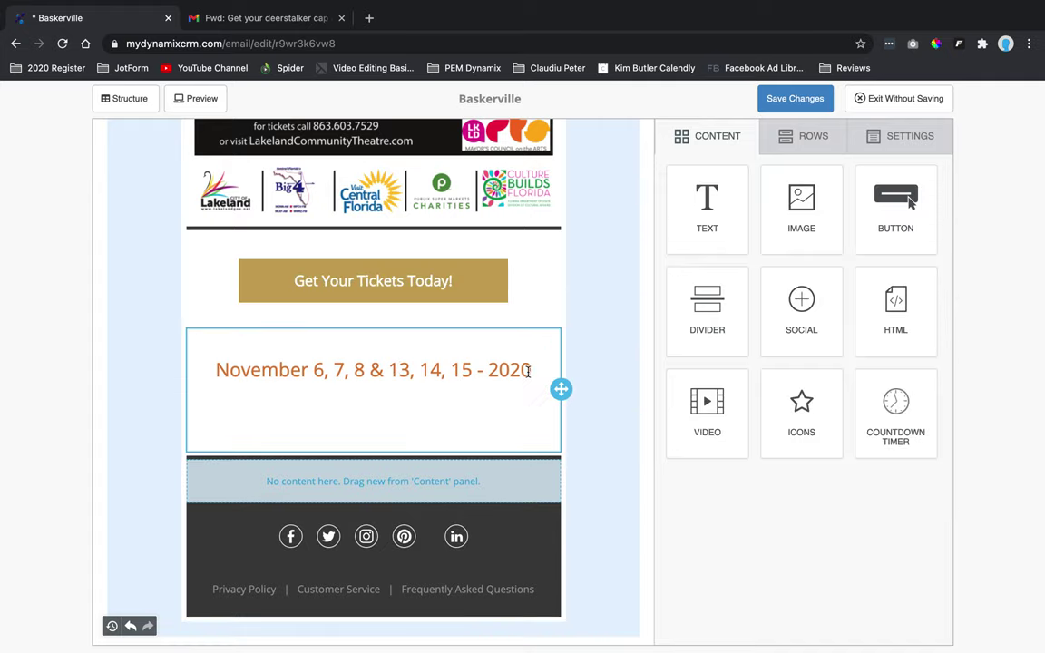
pyautogui.click(130, 626)
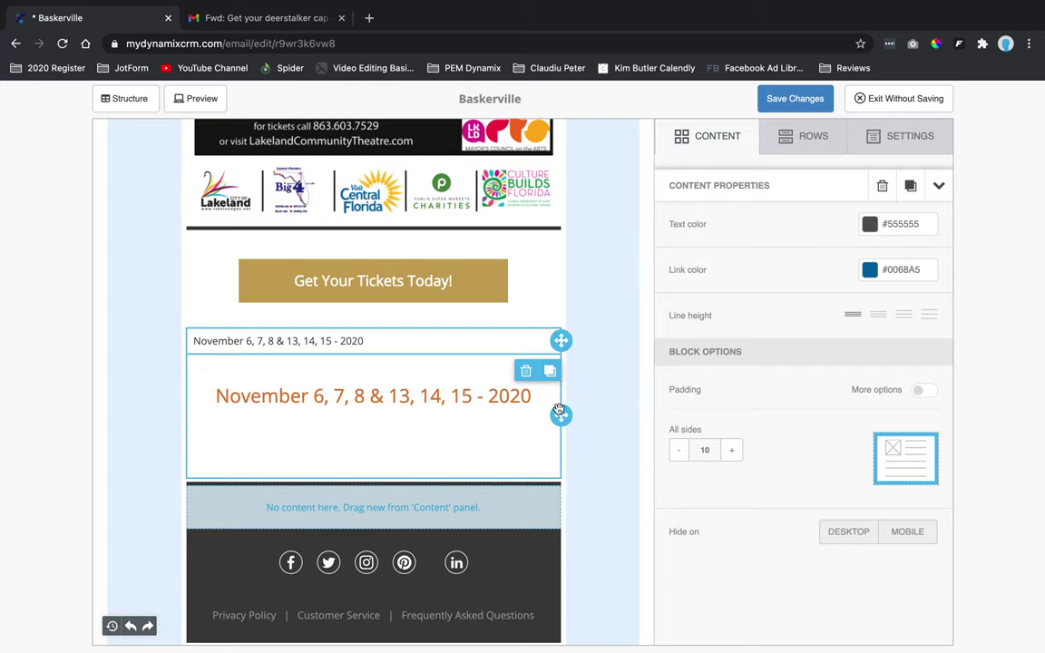
pyautogui.click(402, 423)
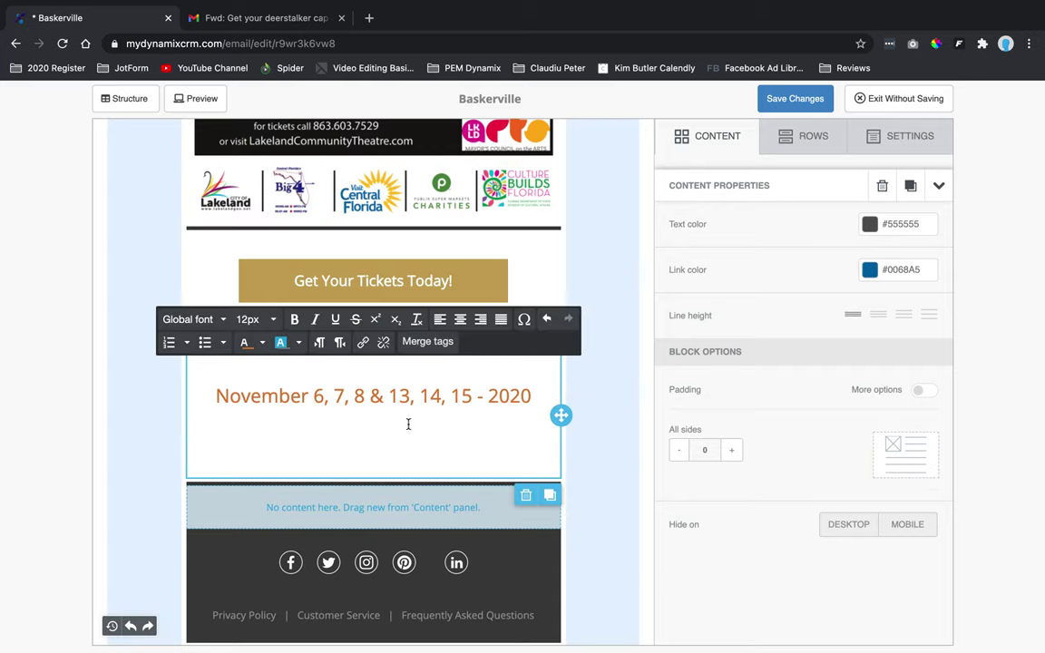
pyautogui.click(526, 494)
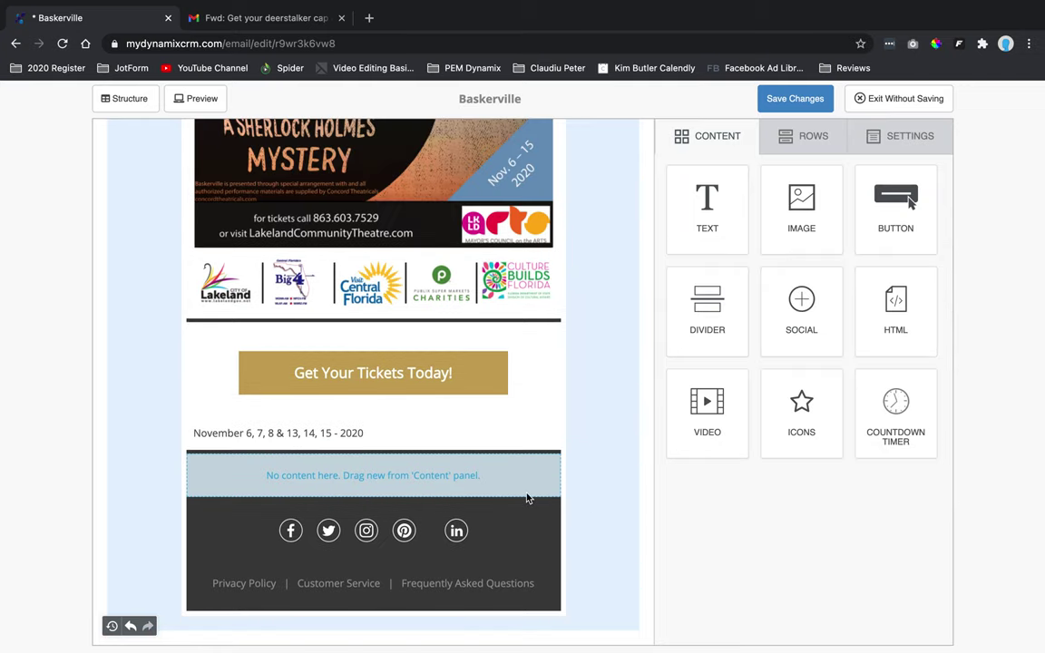
# - Format the new November dates line as centred Global font at 22px
pyautogui.tripleClick(342, 433)
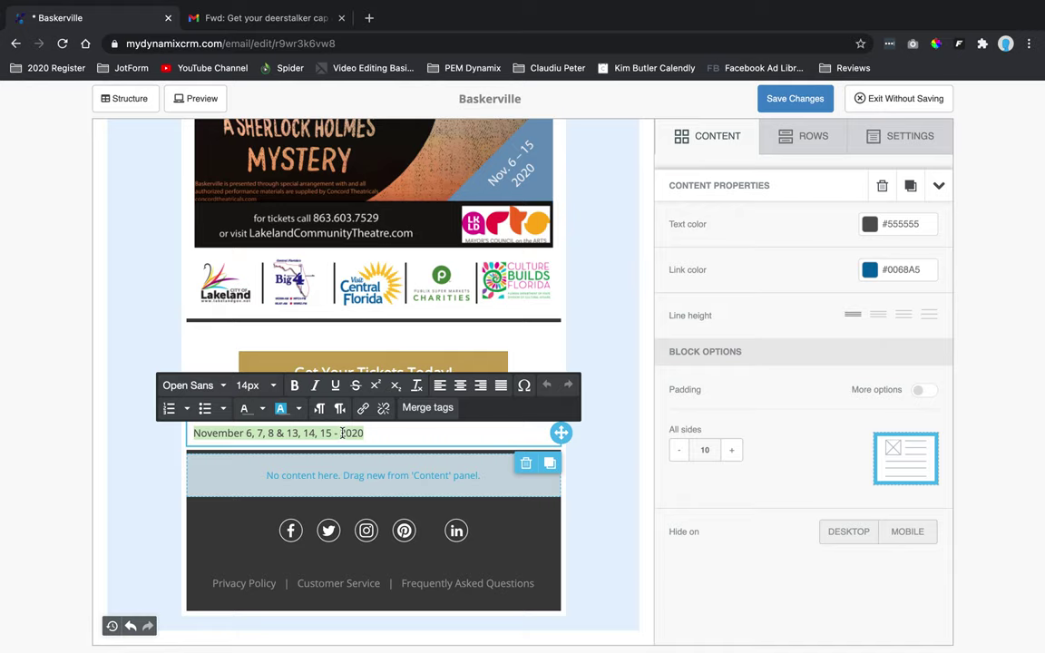
pyautogui.click(273, 386)
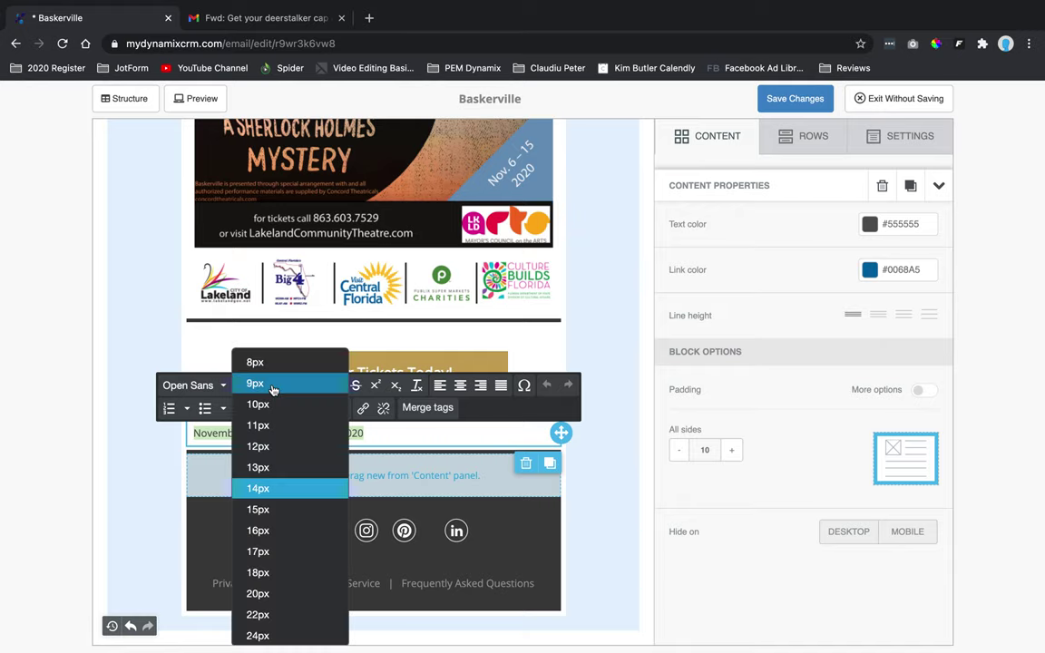
pyautogui.click(274, 533)
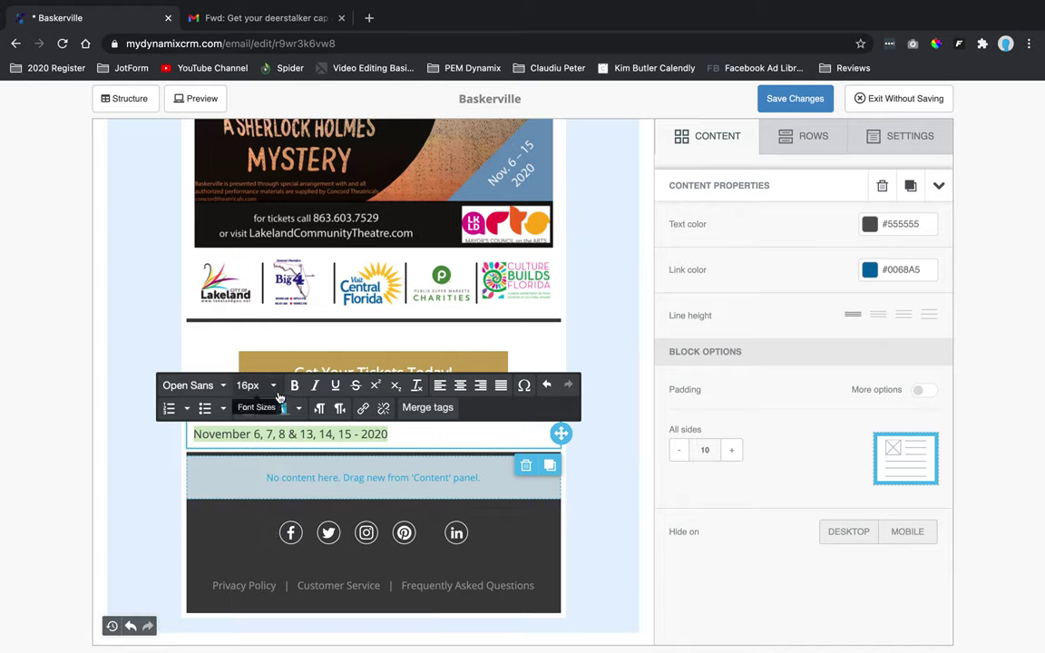
pyautogui.click(260, 387)
pyautogui.click(274, 571)
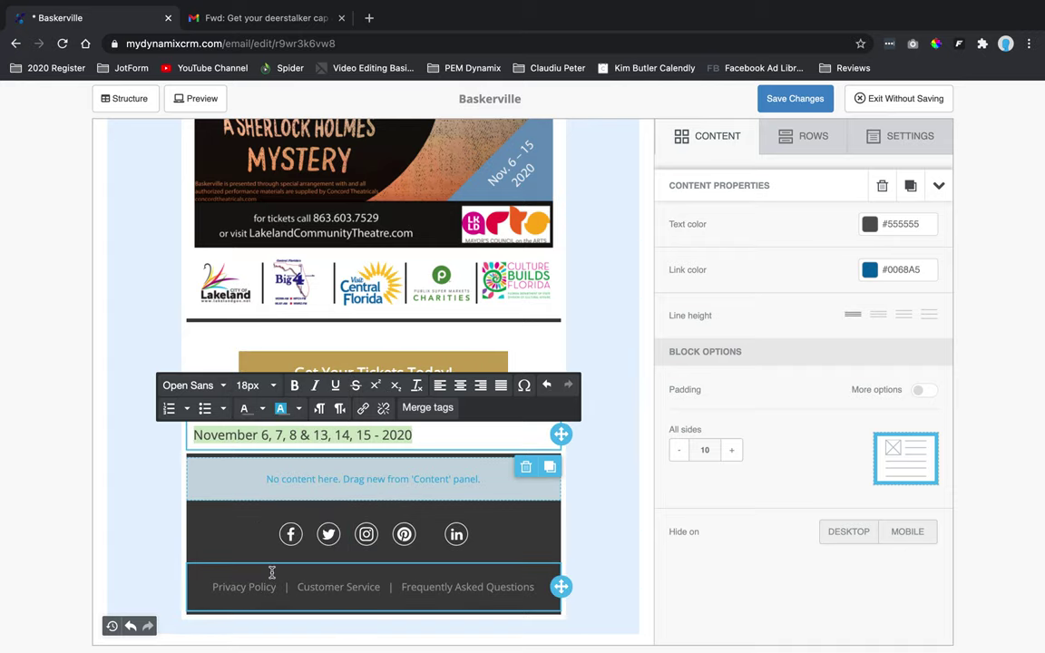
pyautogui.click(460, 385)
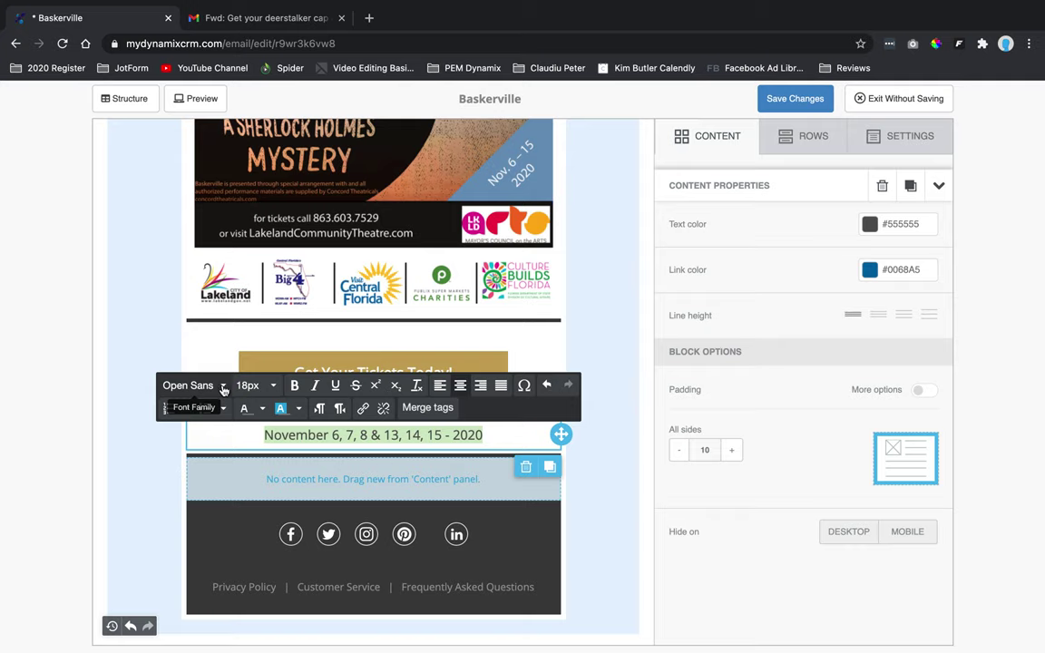
pyautogui.click(194, 386)
pyautogui.click(217, 366)
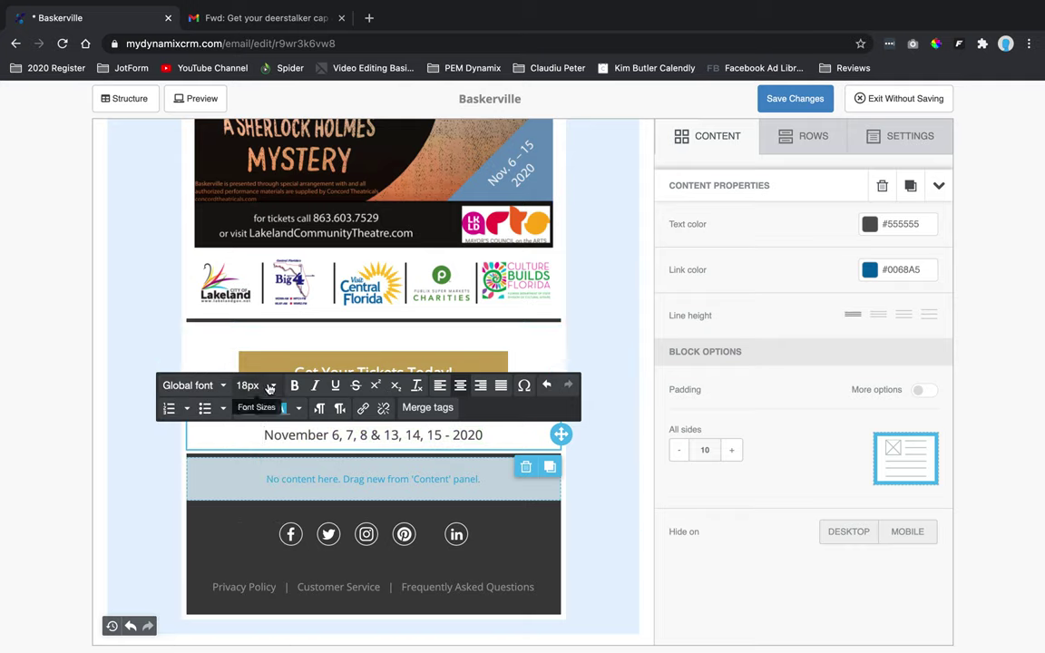
pyautogui.click(272, 385)
pyautogui.click(271, 385)
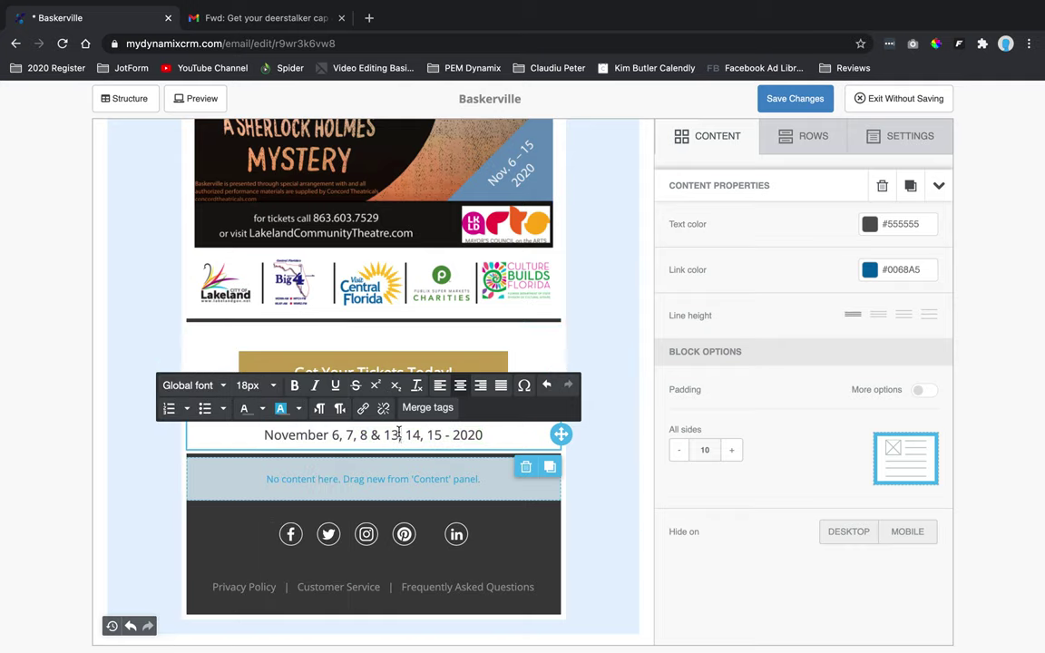
pyautogui.click(270, 385)
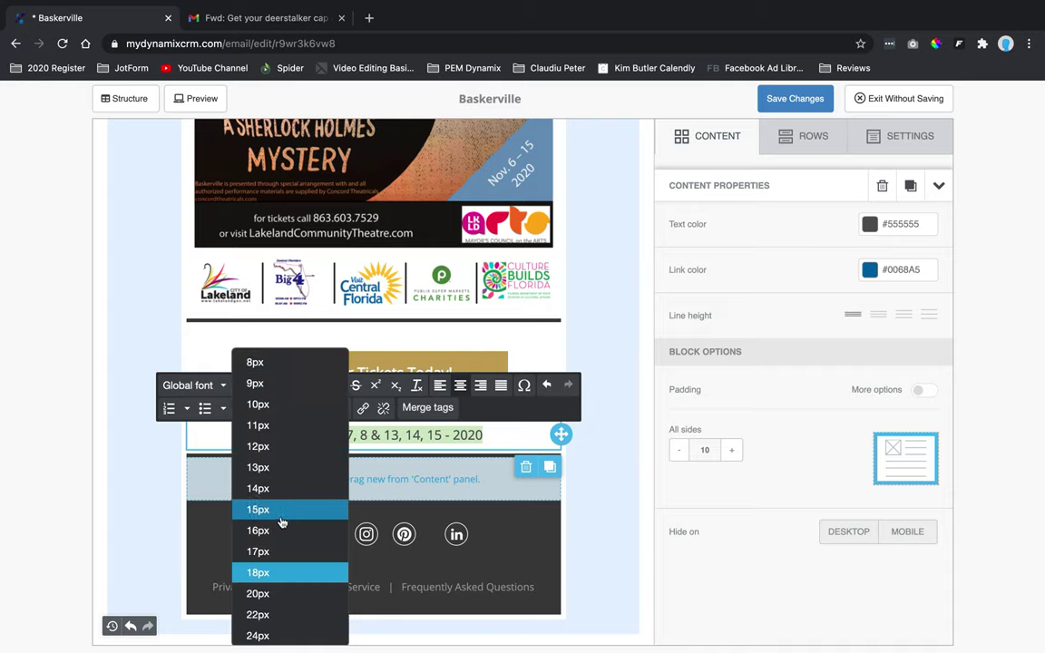
pyautogui.click(275, 612)
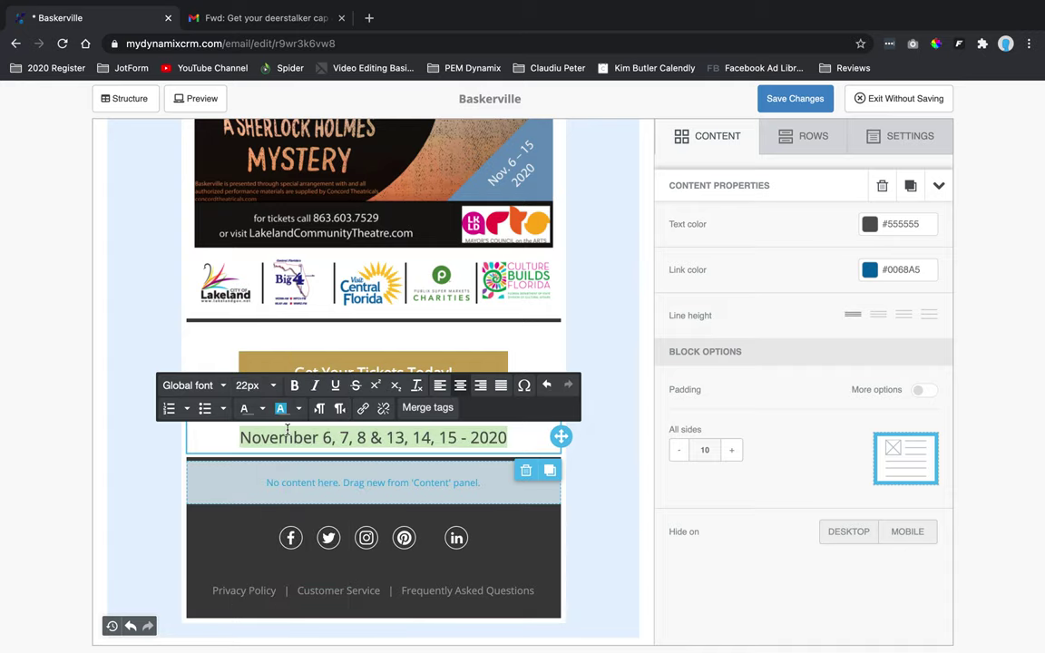
pyautogui.click(304, 18)
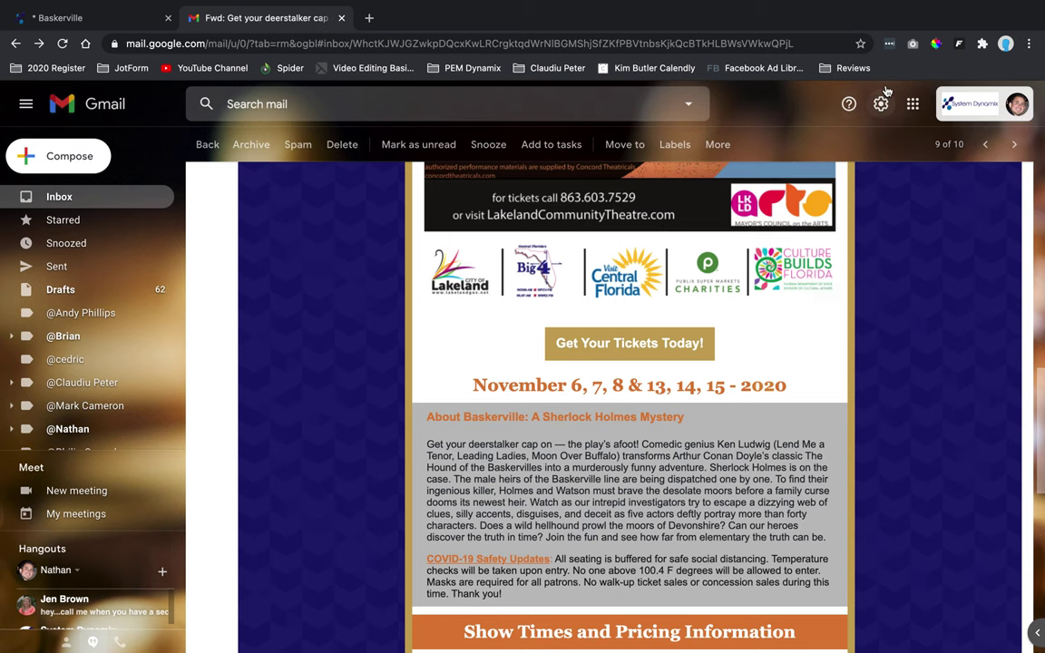
# - Sample the orange of the Gmail dates with the eyedropper and copy hex DE8037
pyautogui.click(938, 44)
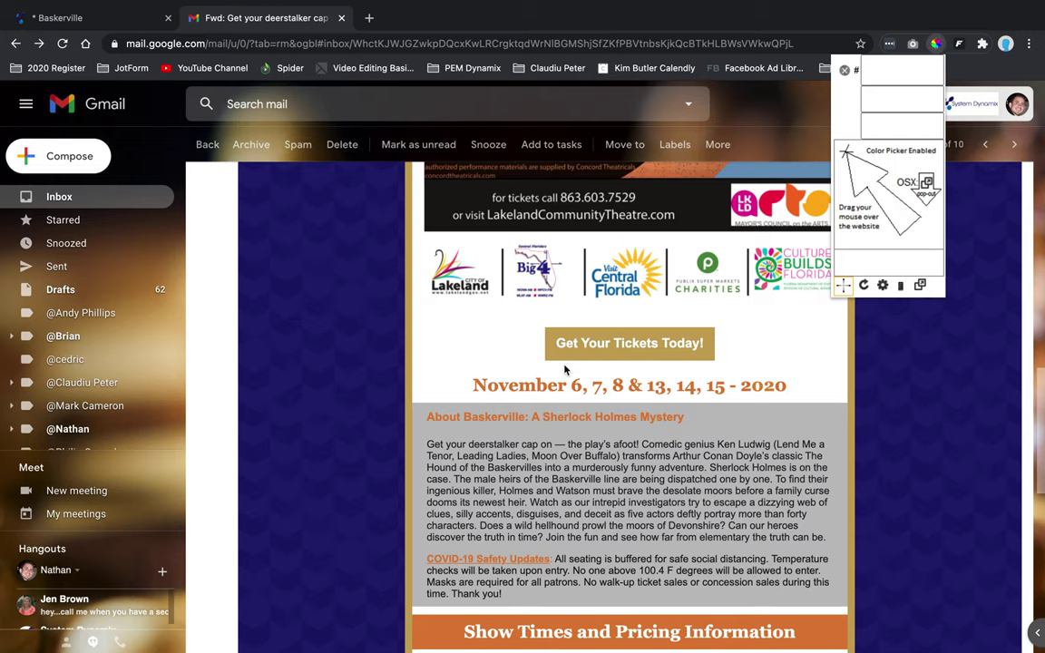
pyautogui.click(483, 384)
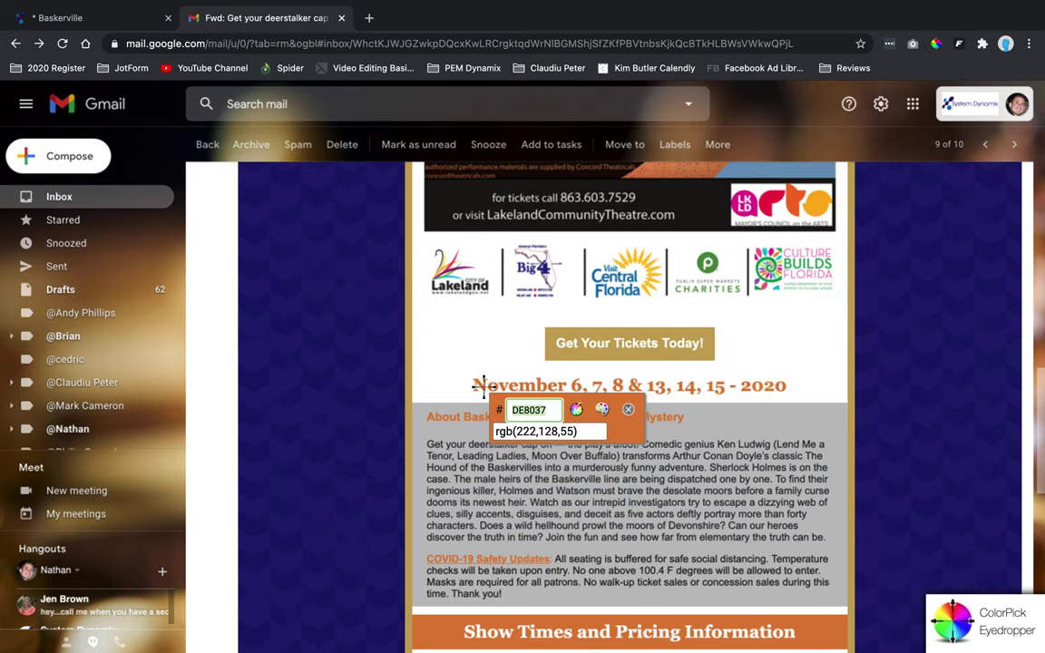
pyautogui.rightClick(535, 410)
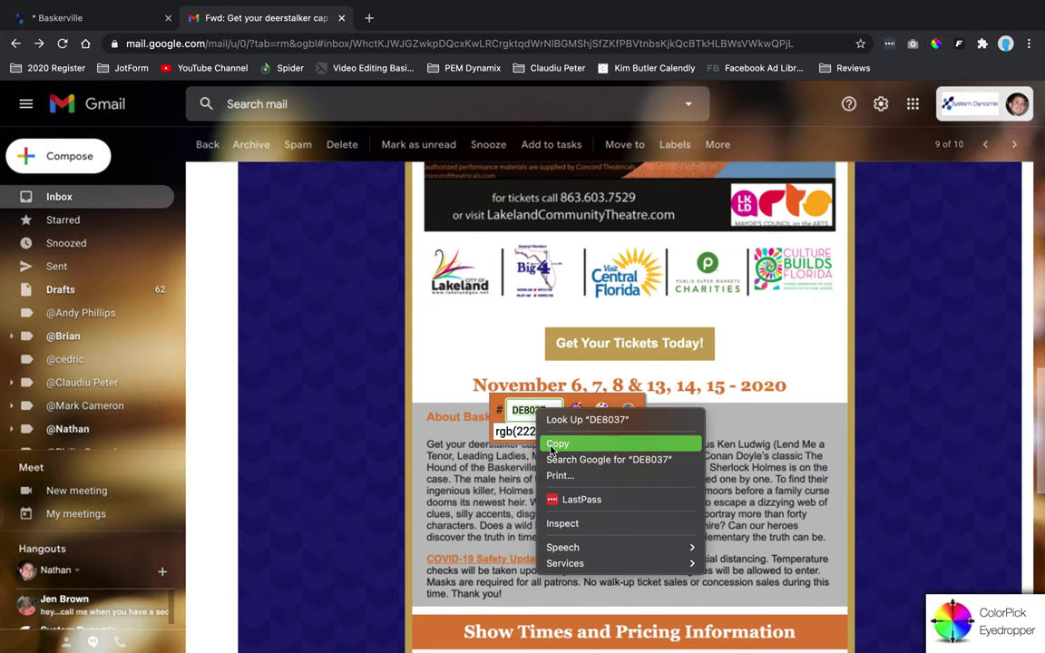
pyautogui.click(553, 443)
pyautogui.click(102, 18)
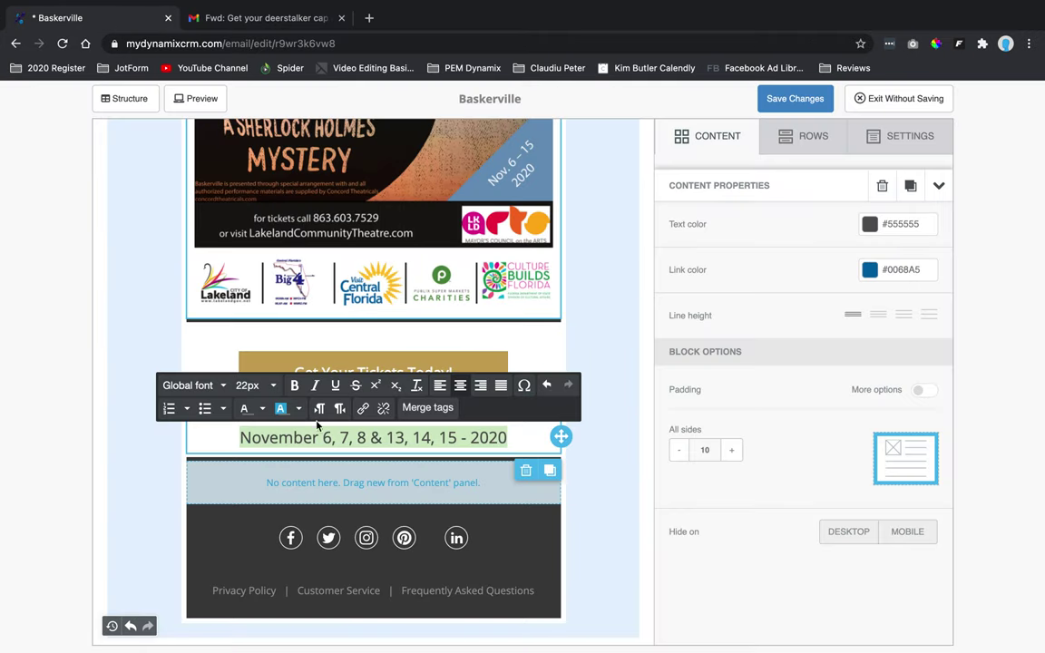
# - Colour the dates text with the custom orange hex DE8037
pyautogui.click(263, 409)
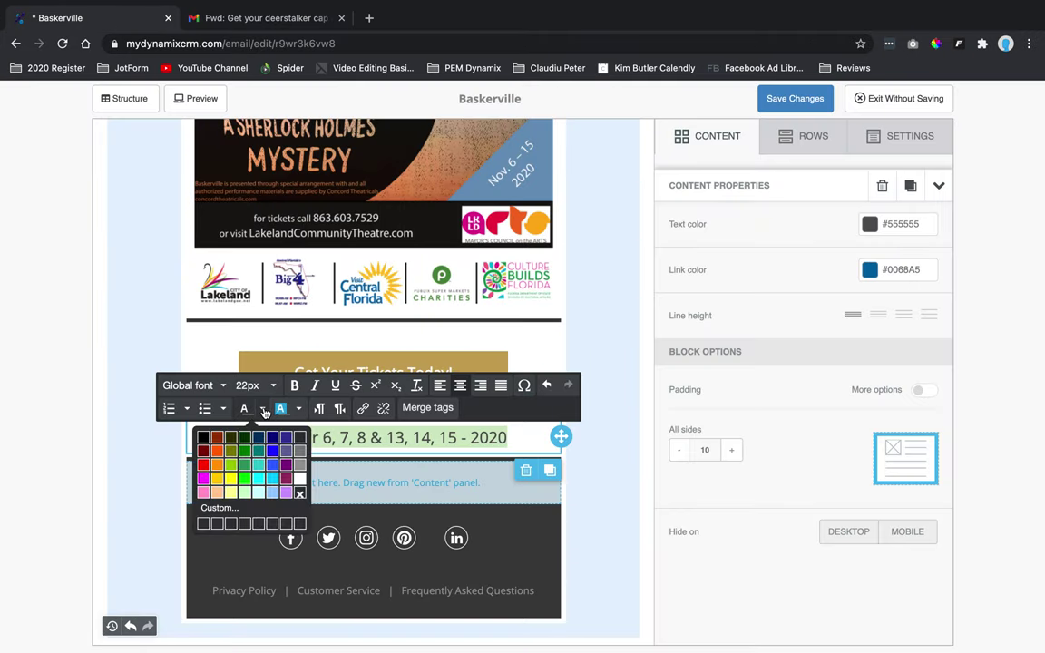
pyautogui.click(217, 508)
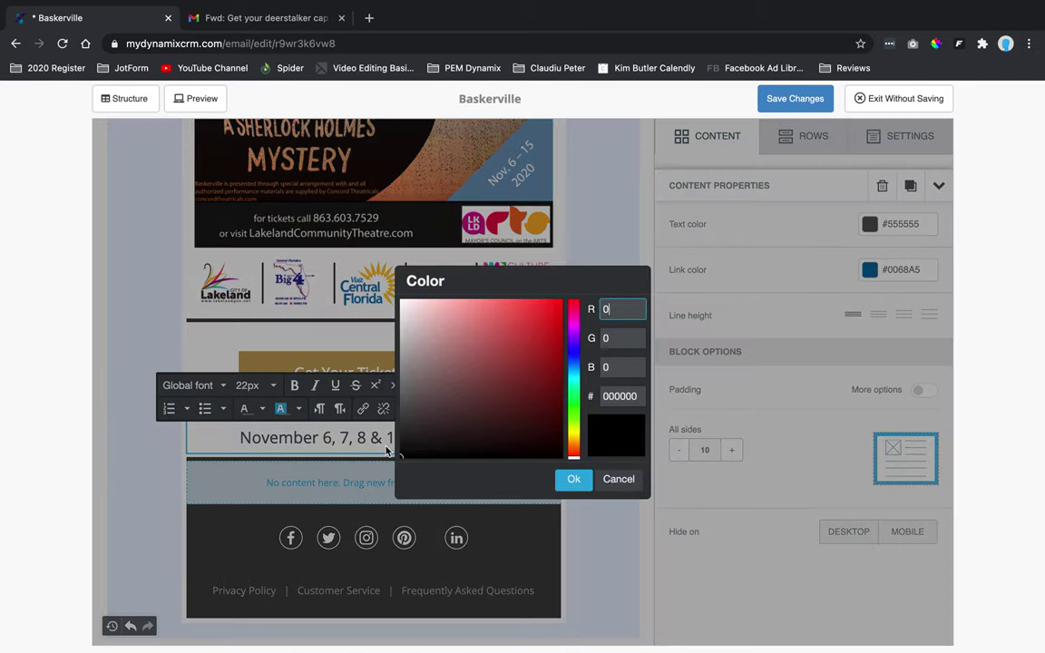
pyautogui.doubleClick(612, 396)
pyautogui.hotkey('ctrl', 'v')
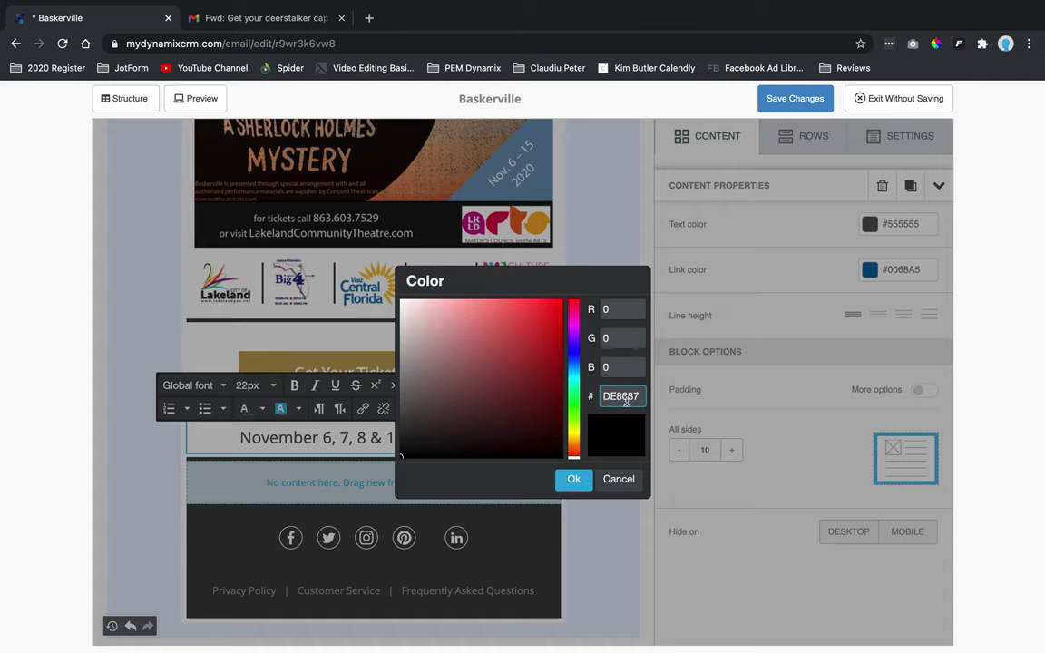
pyautogui.click(573, 479)
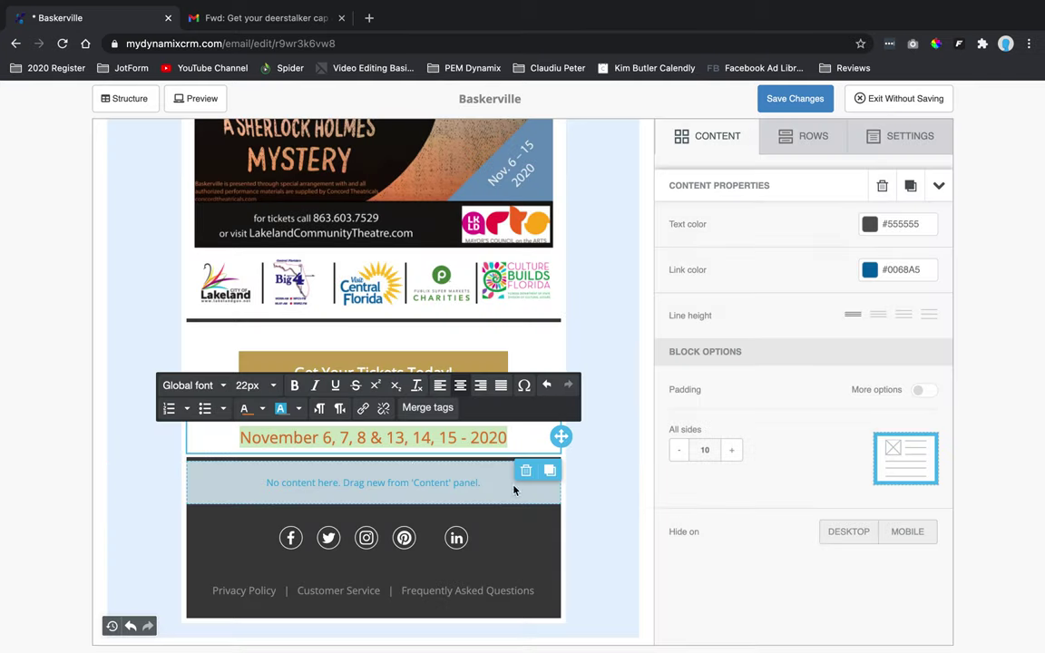
pyautogui.click(365, 441)
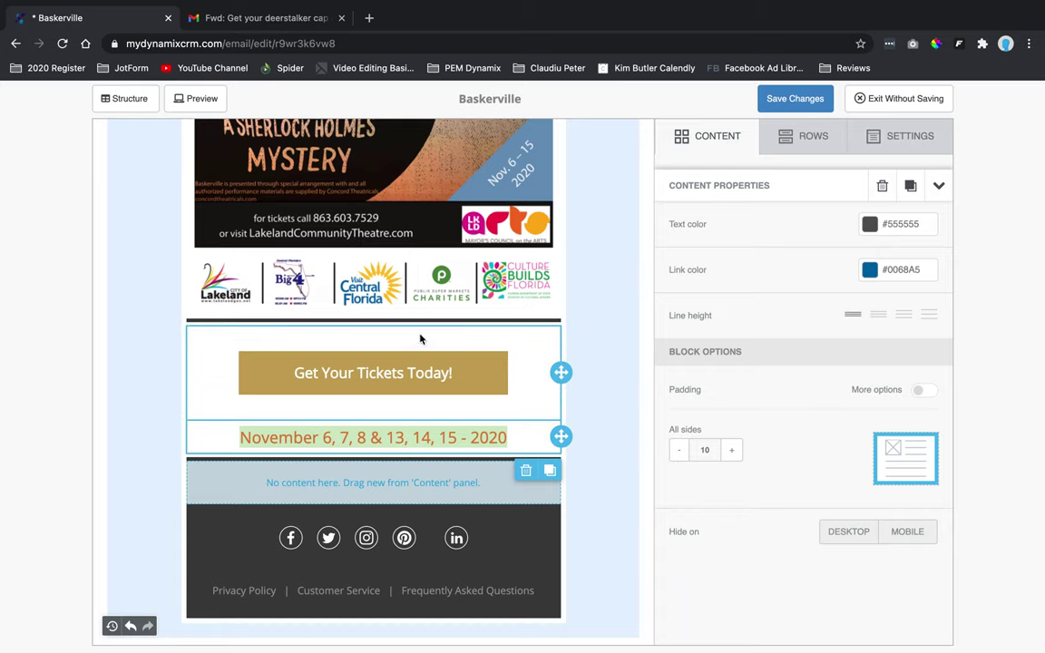
# - Reduce the dates block's all-sides padding from 10 to 0
pyautogui.click(383, 268)
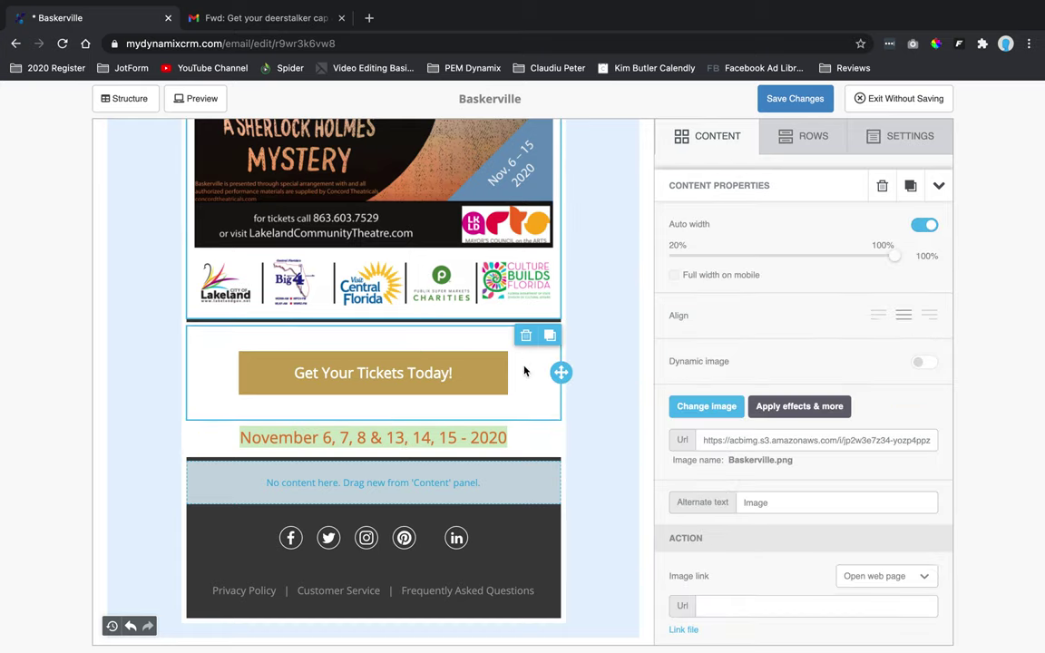
pyautogui.click(525, 437)
pyautogui.click(463, 241)
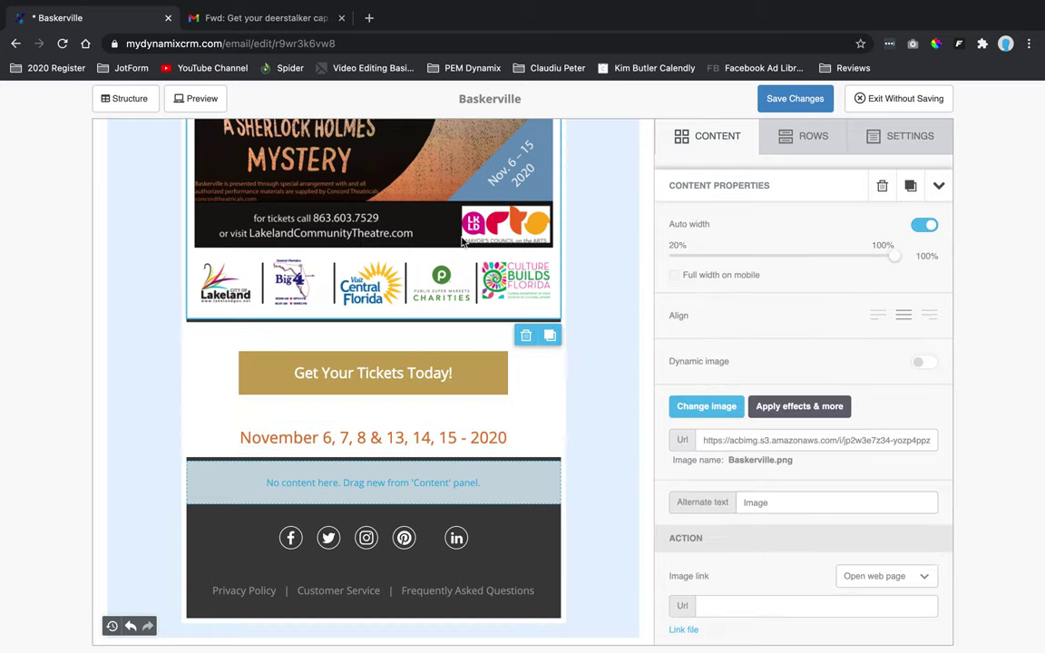
pyautogui.click(366, 437)
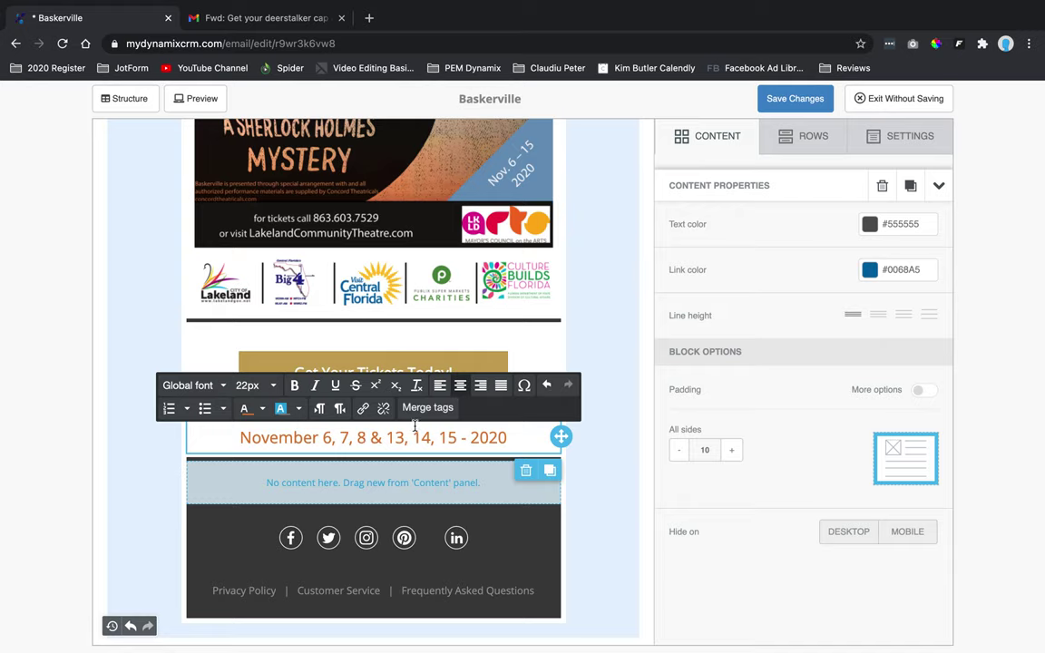
pyautogui.click(678, 451)
pyautogui.click(677, 451)
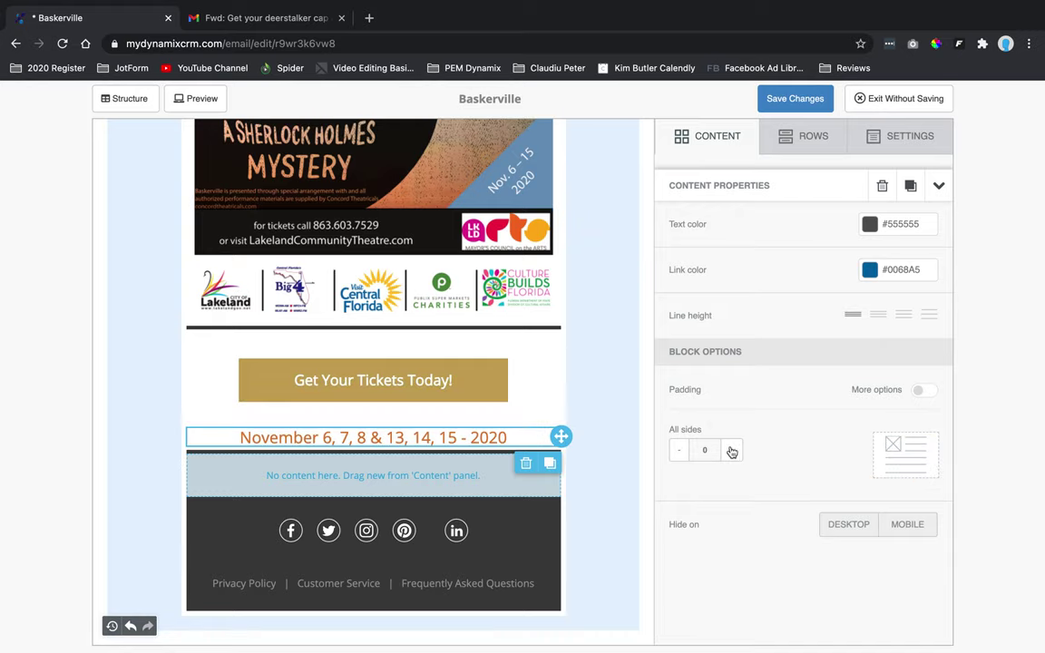